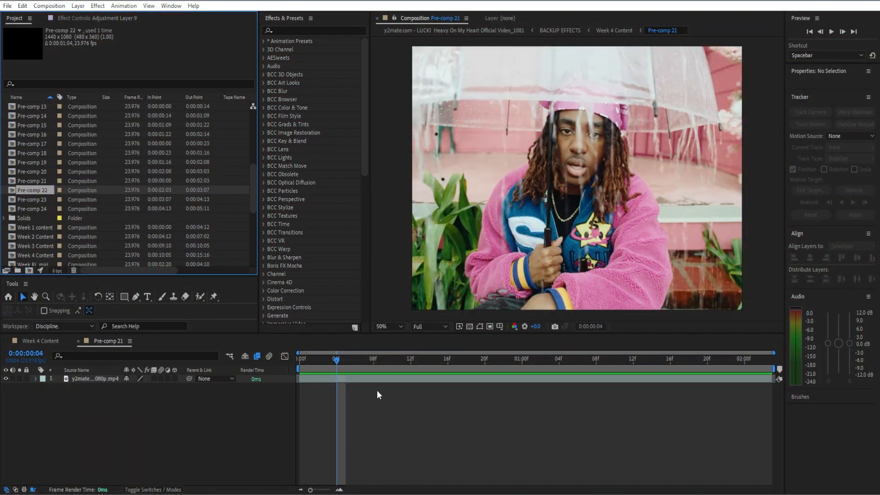
Step: Add a new adjustment layer above the video clip in Pre-comp 21
{"action": "right_click", "coordinate": [296, 398]}
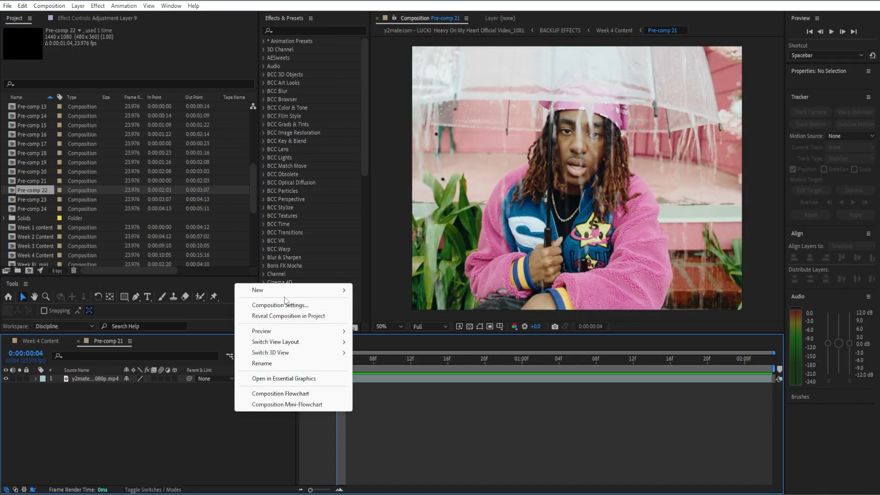
{"action": "mouse_move", "coordinate": [343, 292]}
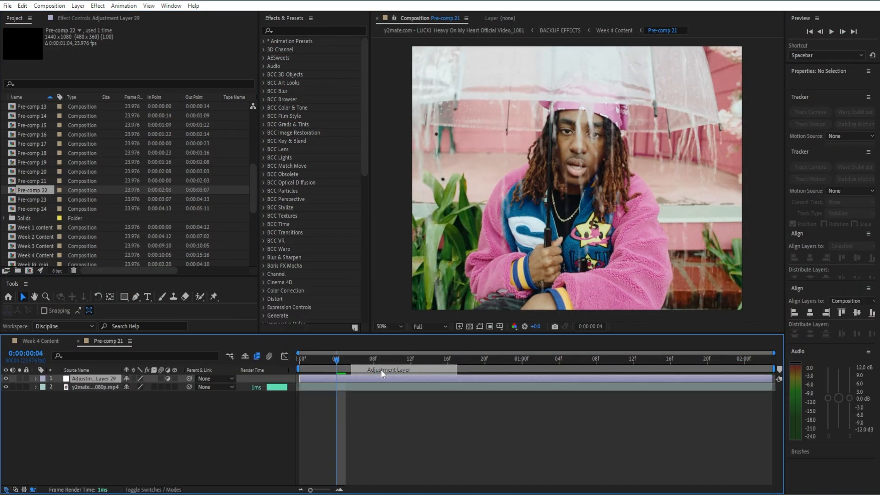
{"action": "left_click", "coordinate": [386, 370]}
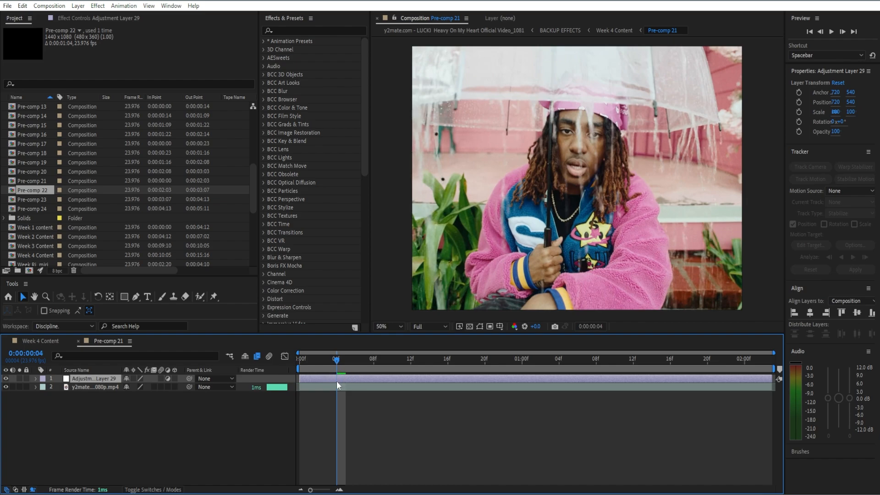
Step: Find the Sapphire S_Shake effect and apply it to the adjustment layer
{"action": "left_click", "coordinate": [120, 18]}
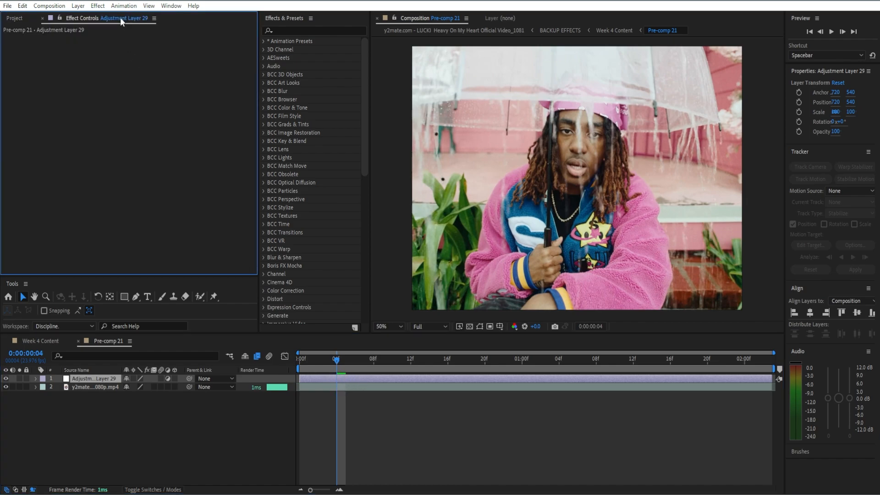
{"action": "left_click", "coordinate": [273, 31]}
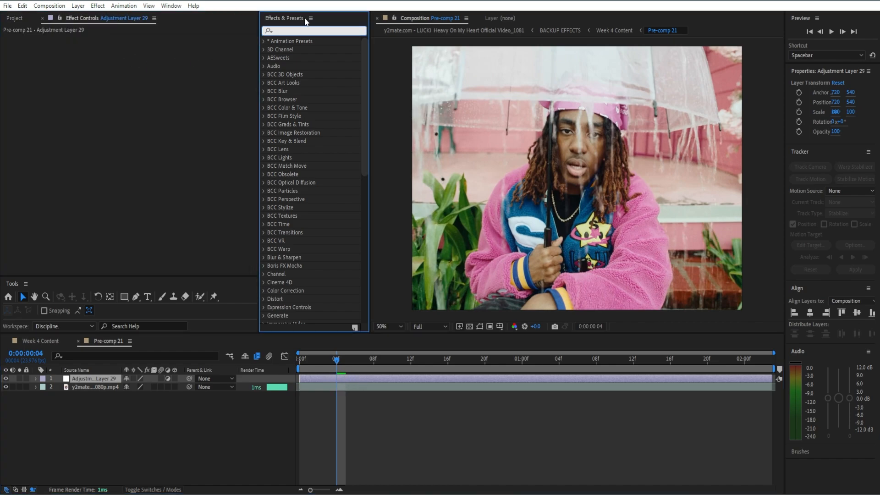
{"action": "type", "text": "S_sh"}
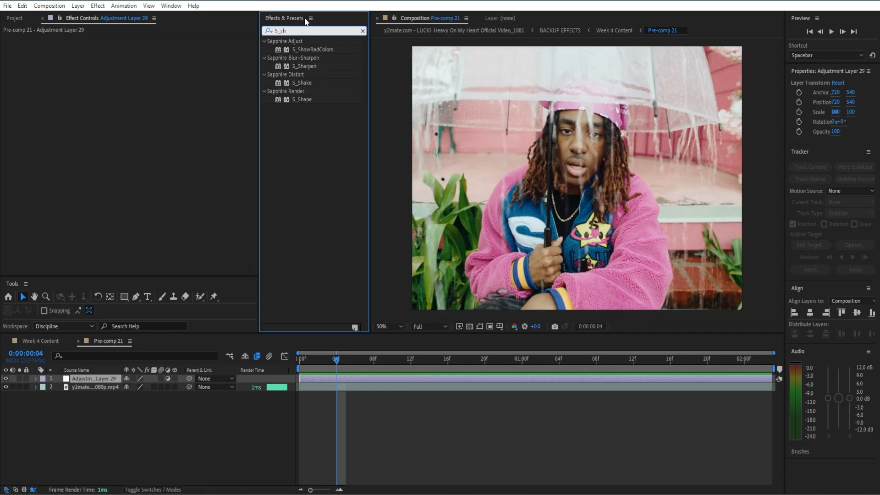
{"action": "left_click_drag", "start_coordinate": [304, 83], "coordinate": [221, 79]}
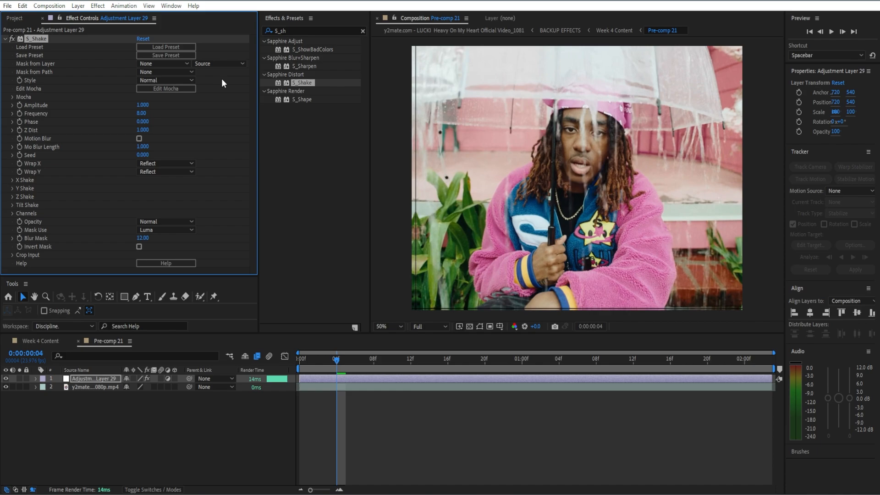
Step: In S_Shake, enable Motion Blur and set Z Dist to 0.9 and Amplitude to 0.13
{"action": "left_click", "coordinate": [138, 138]}
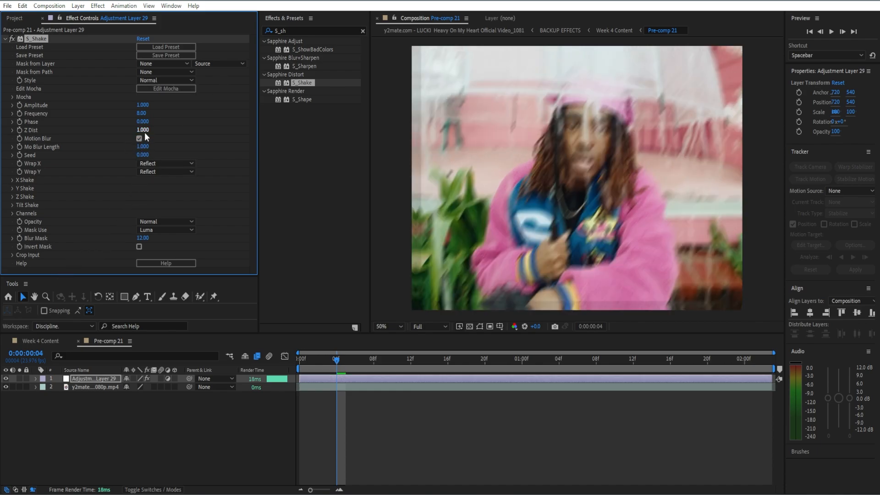
{"action": "left_click", "coordinate": [143, 130]}
{"action": "type", "text": "0.9"}
{"action": "key", "text": "Return"}
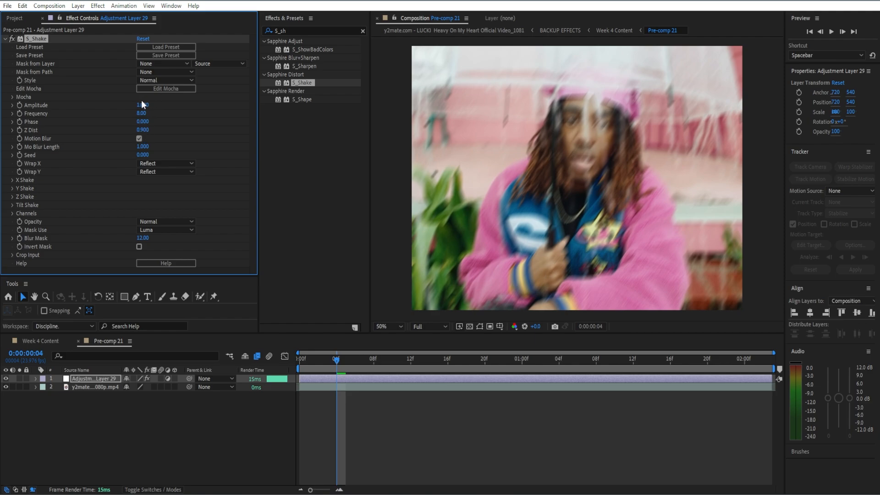
{"action": "left_click", "coordinate": [142, 105]}
{"action": "type", "text": "0.13"}
{"action": "key", "text": "Return"}
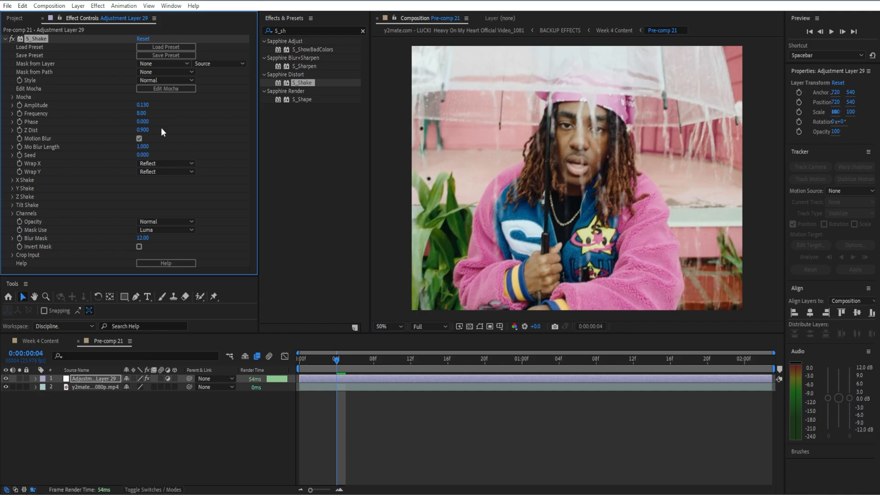
Step: Collapse the S_Shake settings and apply the Sapphire S_BlurMoCurves effect to the adjustment layer
{"action": "left_click", "coordinate": [6, 40]}
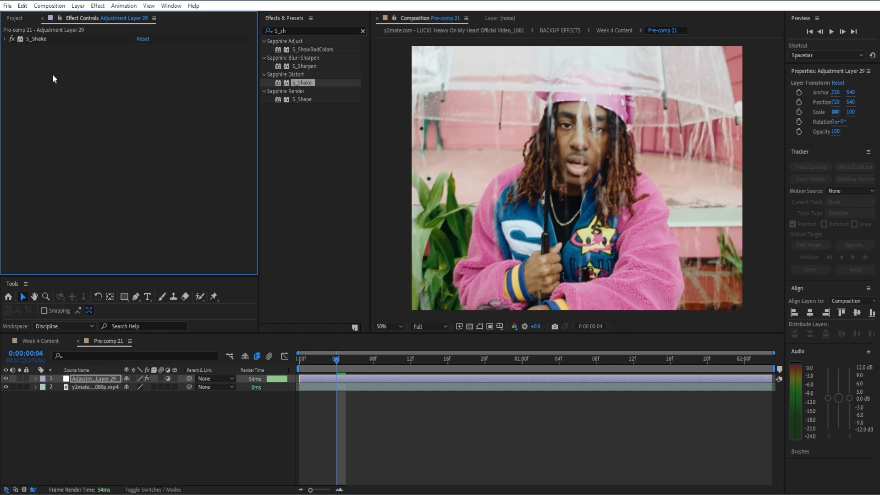
{"action": "left_click", "coordinate": [363, 31]}
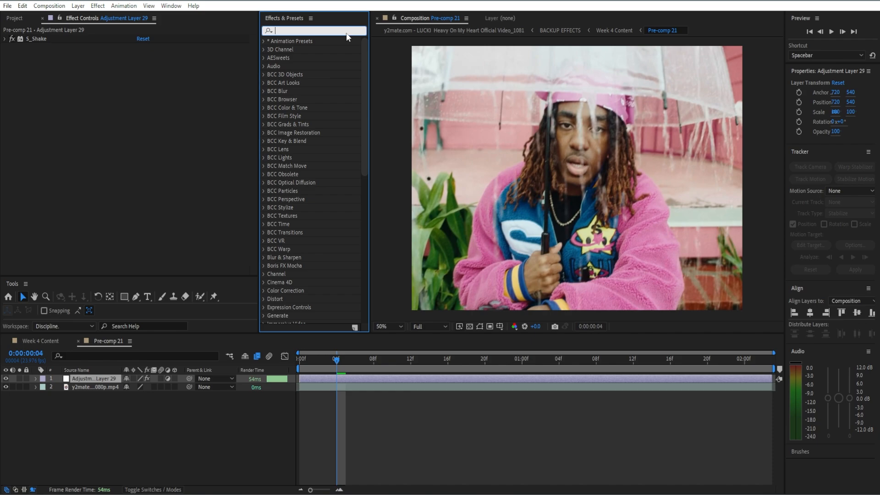
{"action": "left_click", "coordinate": [346, 31]}
{"action": "type", "text": "s_blu"}
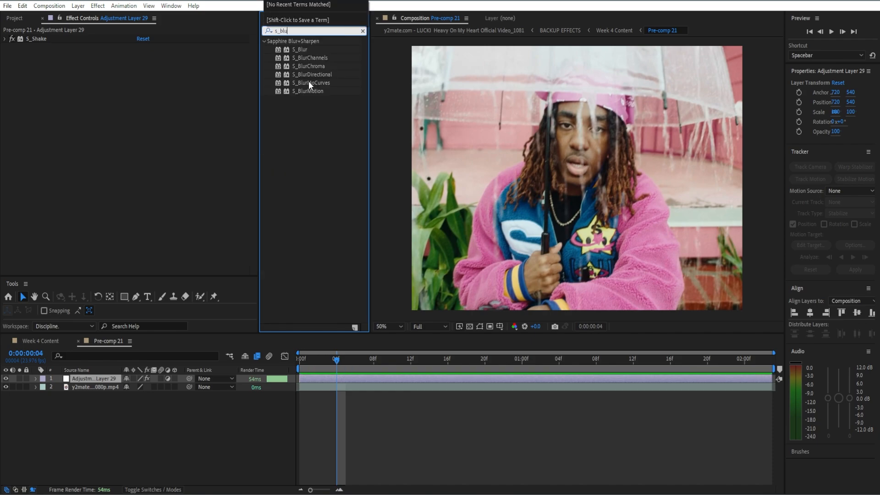
{"action": "left_click_drag", "start_coordinate": [312, 82], "coordinate": [172, 101]}
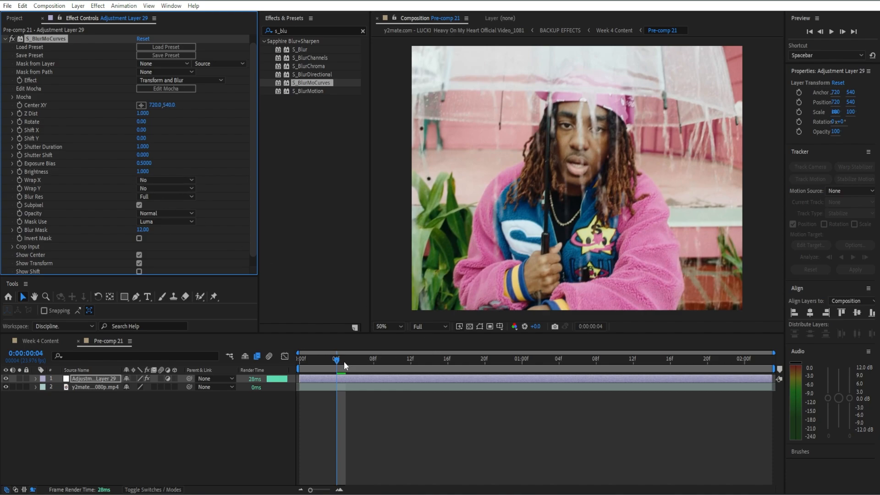
Step: Keyframe the S_BlurMoCurves Z Dist at 0.48 on the first frame and reveal the layer's keyframes in the timeline
{"action": "left_click_drag", "start_coordinate": [344, 361], "coordinate": [303, 373]}
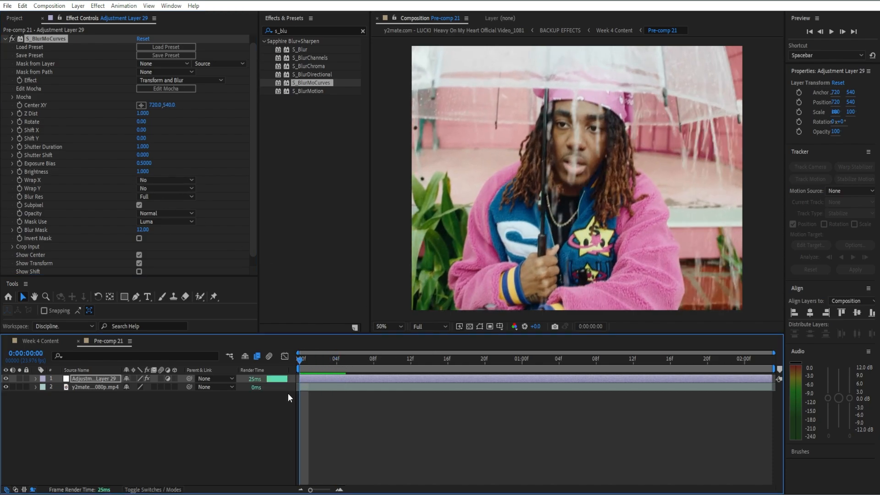
{"action": "left_click", "coordinate": [18, 113]}
{"action": "left_click", "coordinate": [143, 113]}
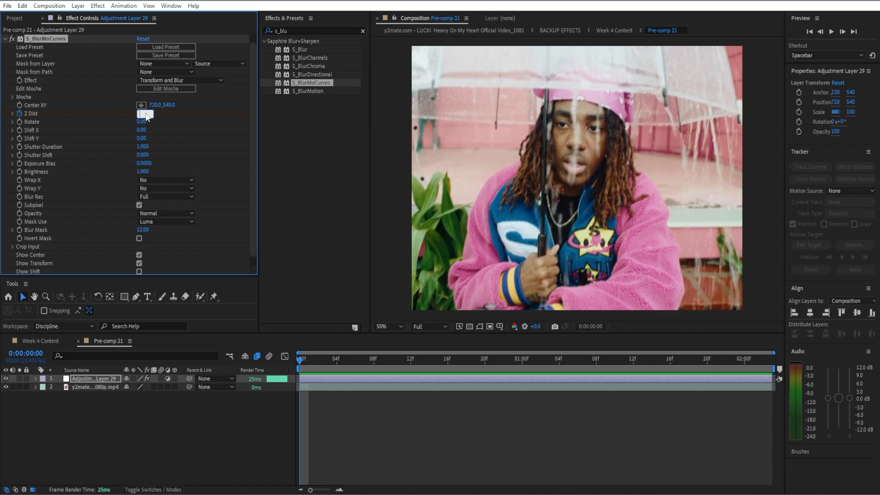
{"action": "type", "text": "0.48"}
{"action": "key", "text": "Return"}
{"action": "key", "text": "u"}
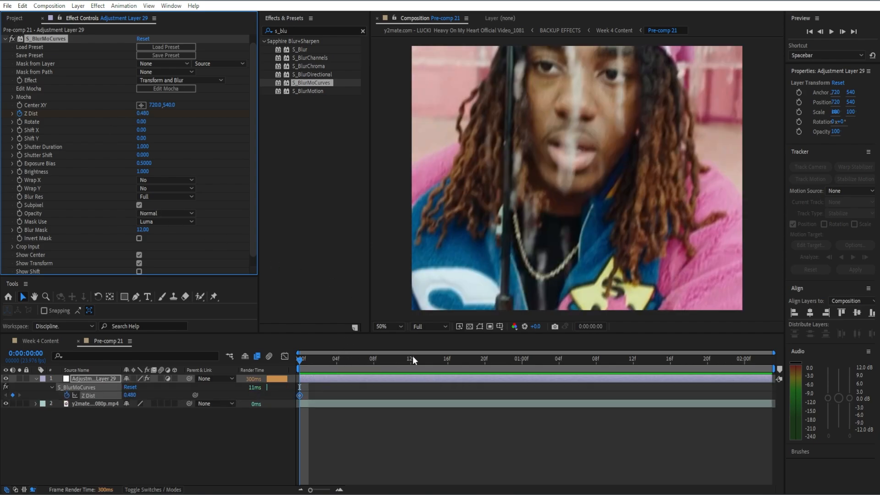
Step: Add a second S_BlurMoCurves Z Dist keyframe with a value of 1 at frame 16
{"action": "left_click_drag", "start_coordinate": [412, 355], "coordinate": [447, 354]}
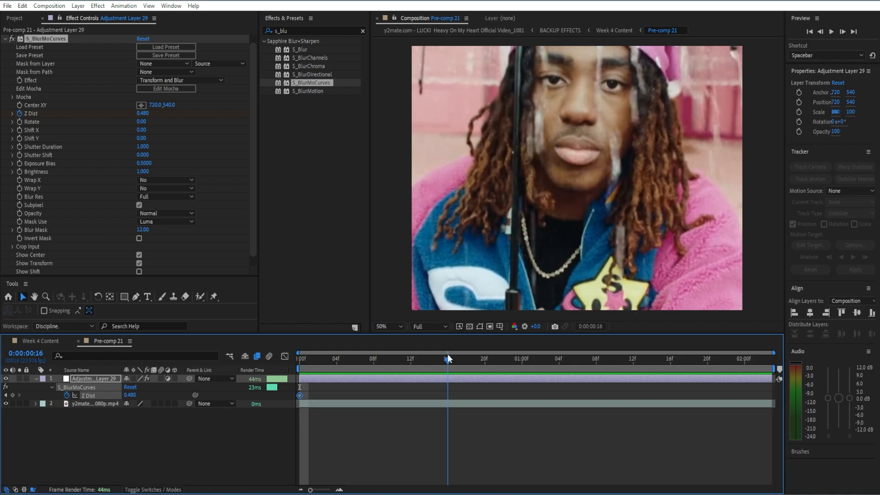
{"action": "left_click", "coordinate": [142, 114]}
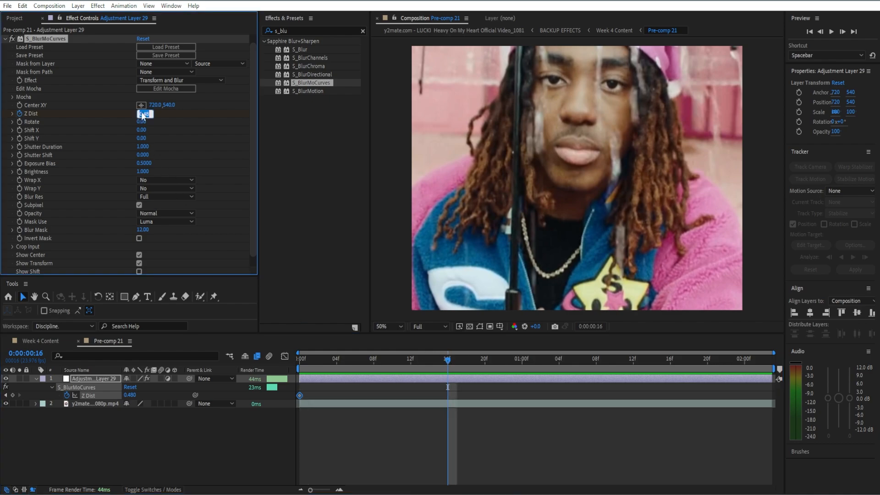
{"action": "type", "text": "1"}
{"action": "key", "text": "Return"}
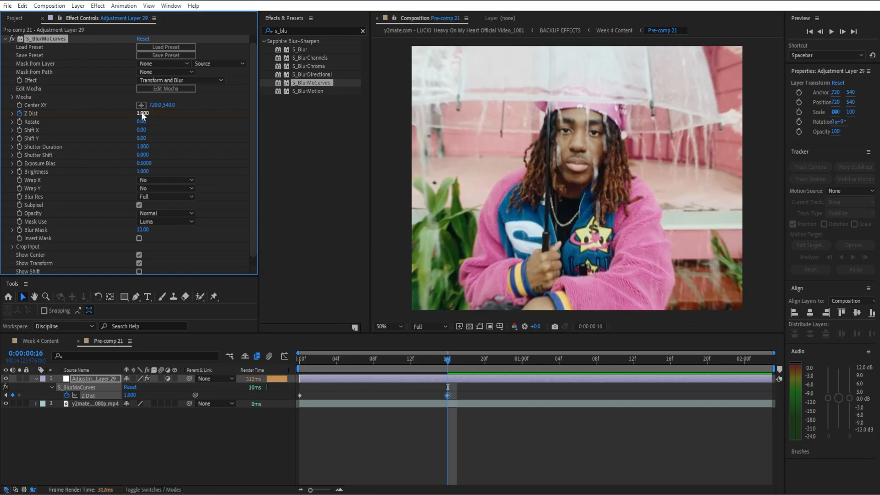
Step: Set both Wrap X and Wrap Y of S_BlurMoCurves to Reflect
{"action": "left_click", "coordinate": [190, 180]}
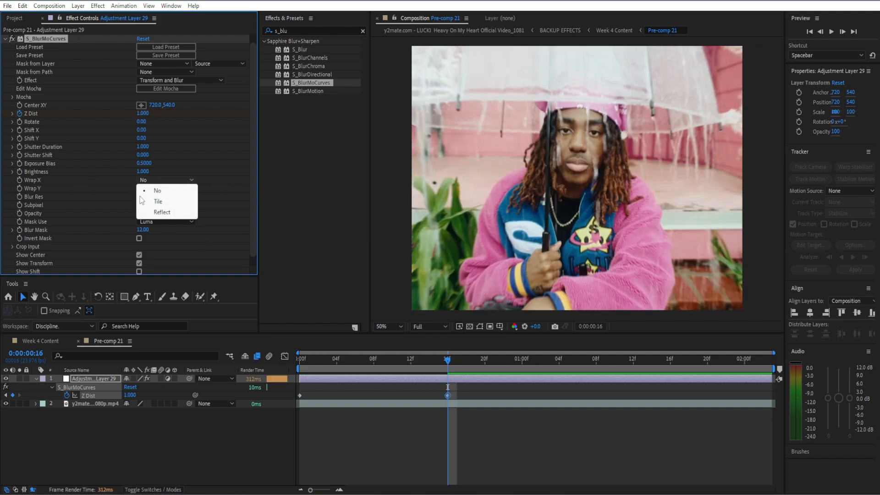
{"action": "left_click", "coordinate": [162, 212]}
{"action": "left_click", "coordinate": [161, 189]}
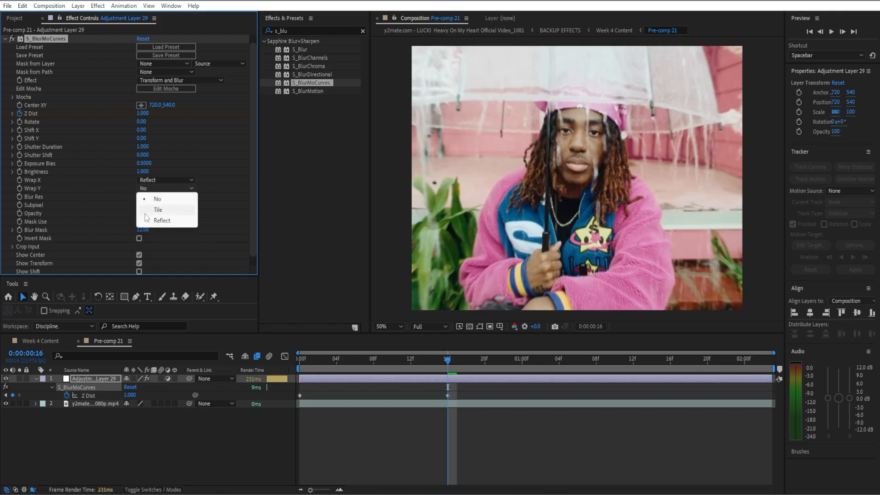
{"action": "left_click", "coordinate": [156, 221]}
Step: Apply Easy Ease to both Z Dist keyframes
{"action": "left_click_drag", "start_coordinate": [456, 398], "coordinate": [381, 390]}
{"action": "left_click", "coordinate": [461, 393]}
{"action": "left_click_drag", "start_coordinate": [460, 393], "coordinate": [287, 398]}
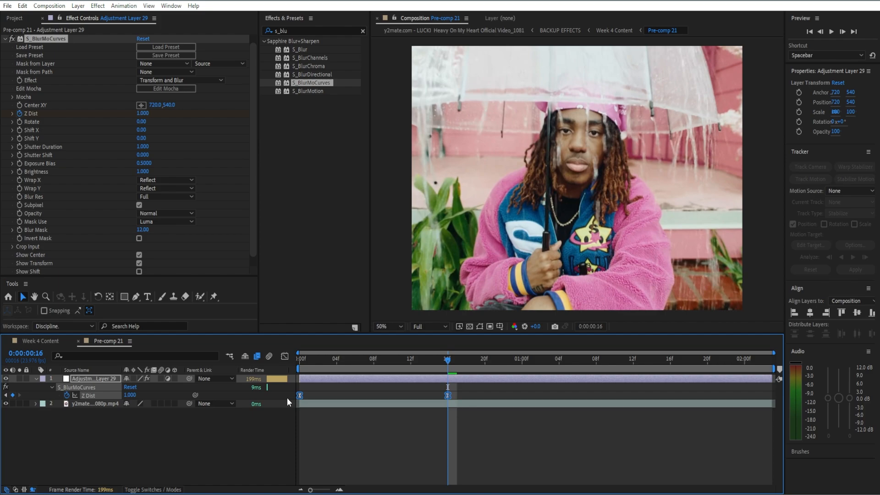
{"action": "left_click", "coordinate": [325, 395]}
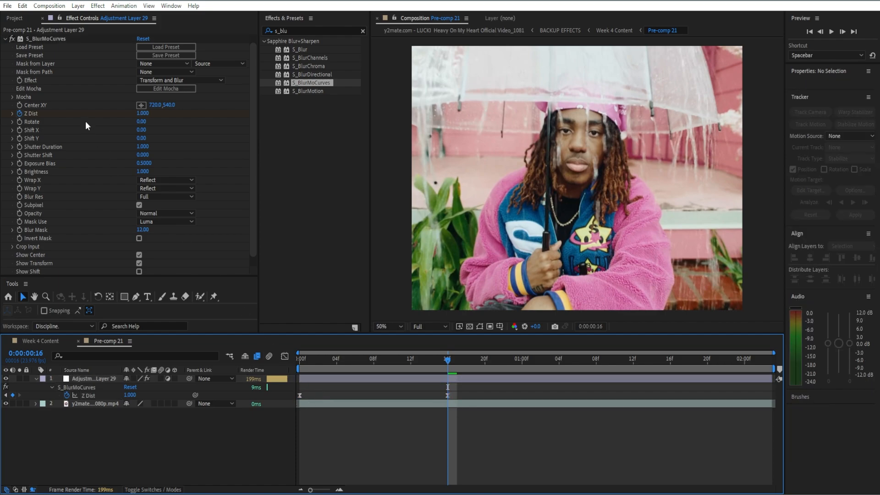
Step: Collapse the existing effect settings and apply the Color Correction Exposure effect to the adjustment layer
{"action": "left_click", "coordinate": [7, 40]}
{"action": "left_click", "coordinate": [6, 40]}
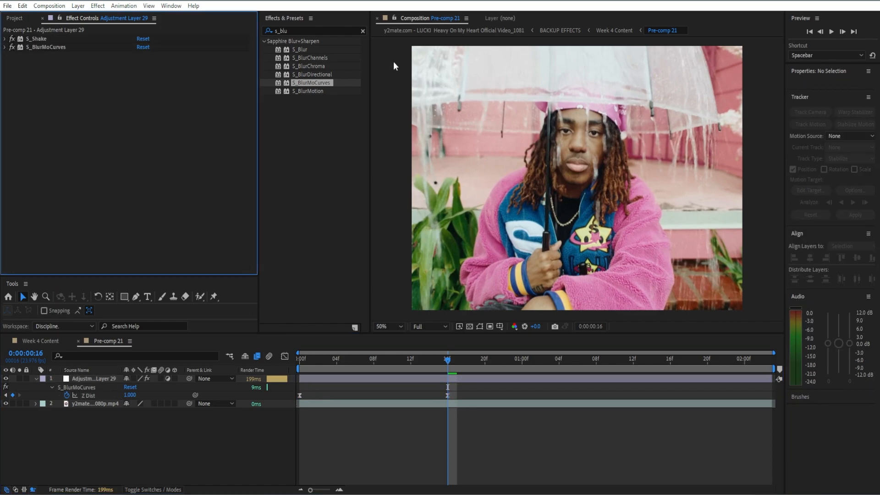
{"action": "left_click", "coordinate": [363, 31]}
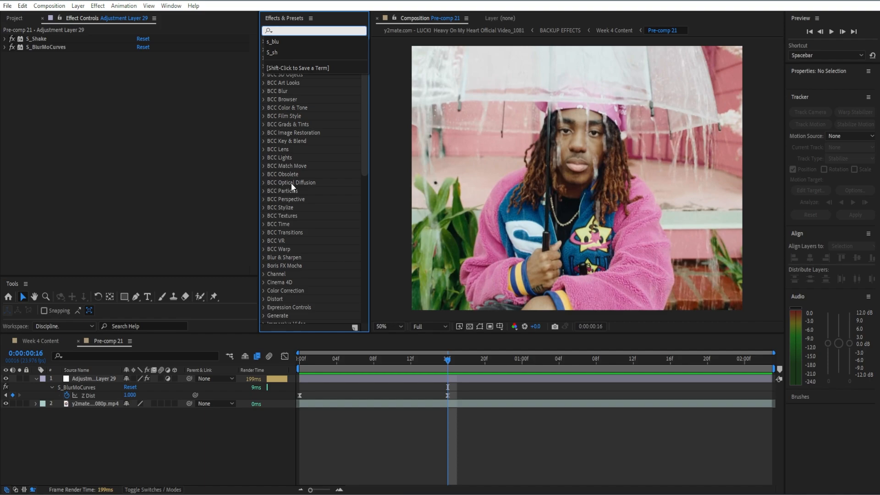
{"action": "type", "text": "expos"}
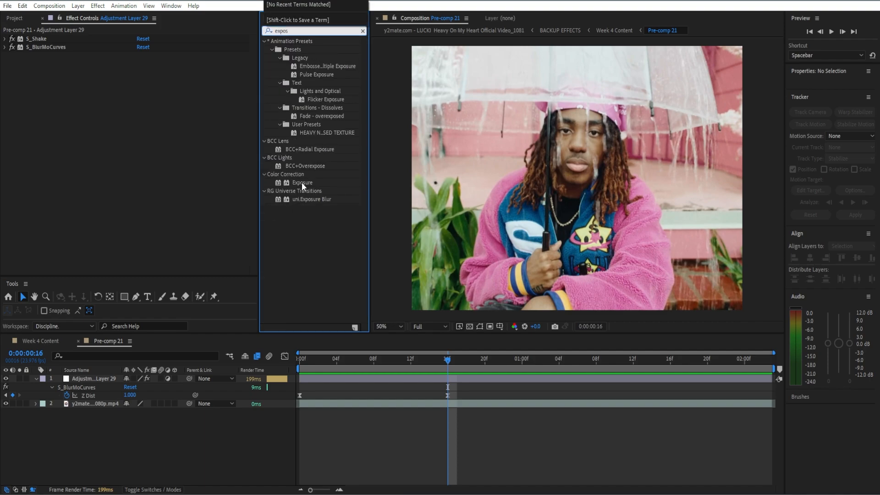
{"action": "left_click_drag", "start_coordinate": [301, 182], "coordinate": [170, 182]}
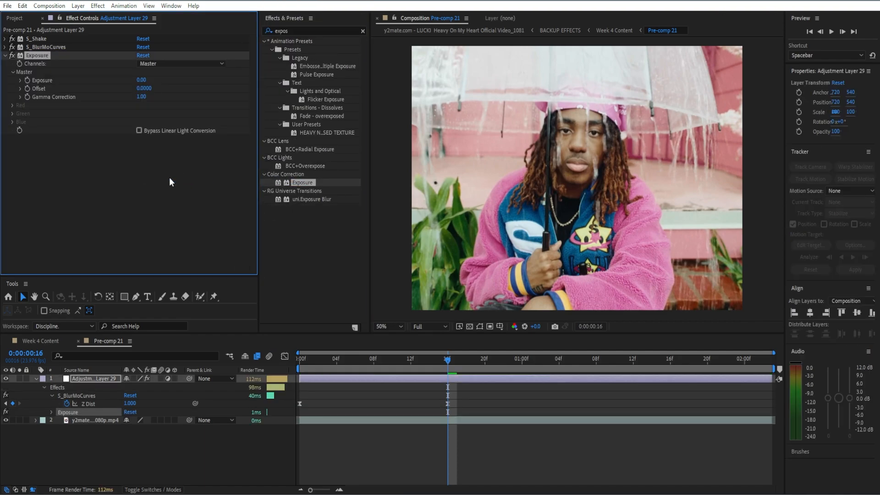
Step: Set Exposure to 6.8 on the first frame and create a keyframe for it
{"action": "left_click_drag", "start_coordinate": [448, 360], "coordinate": [287, 378]}
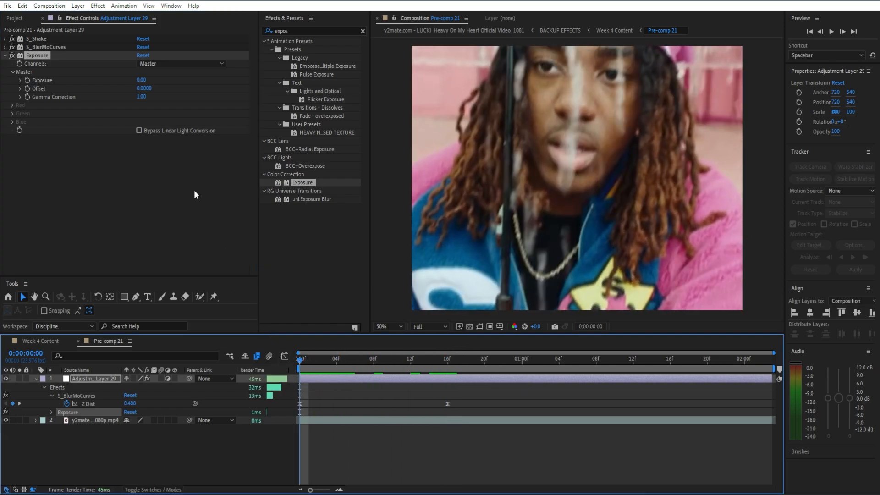
{"action": "left_click", "coordinate": [141, 81]}
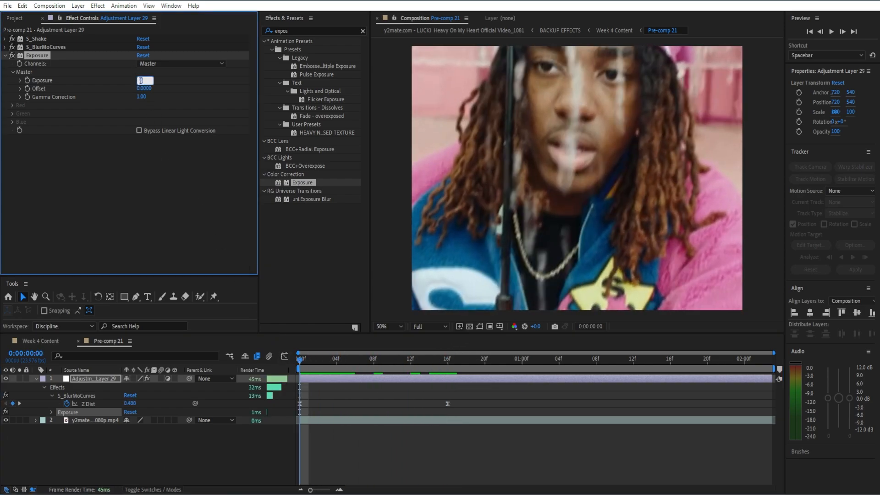
{"action": "type", "text": "6.8"}
{"action": "key", "text": "Return"}
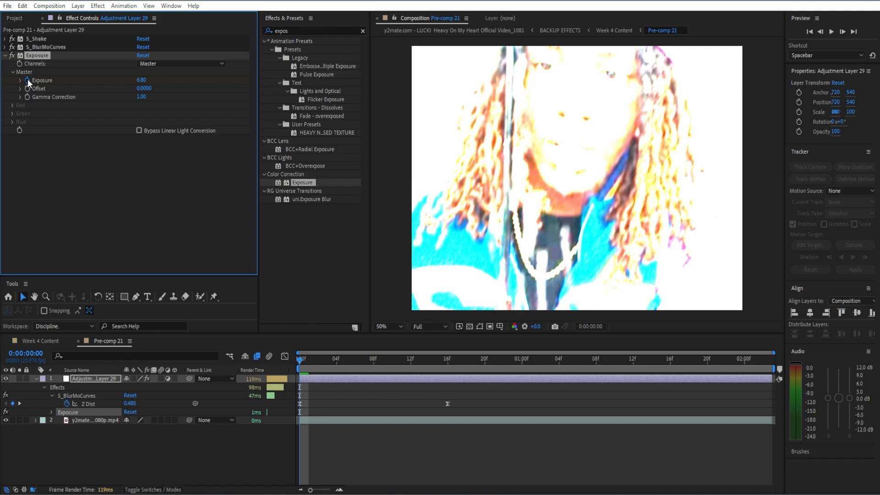
{"action": "left_click", "coordinate": [28, 80]}
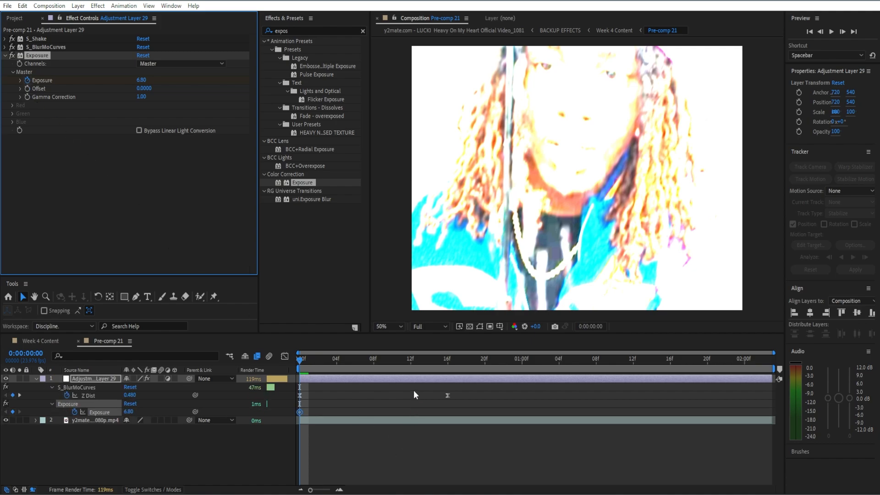
Step: Add a second Exposure keyframe with a value of 0 at frame 13
{"action": "left_click", "coordinate": [420, 362]}
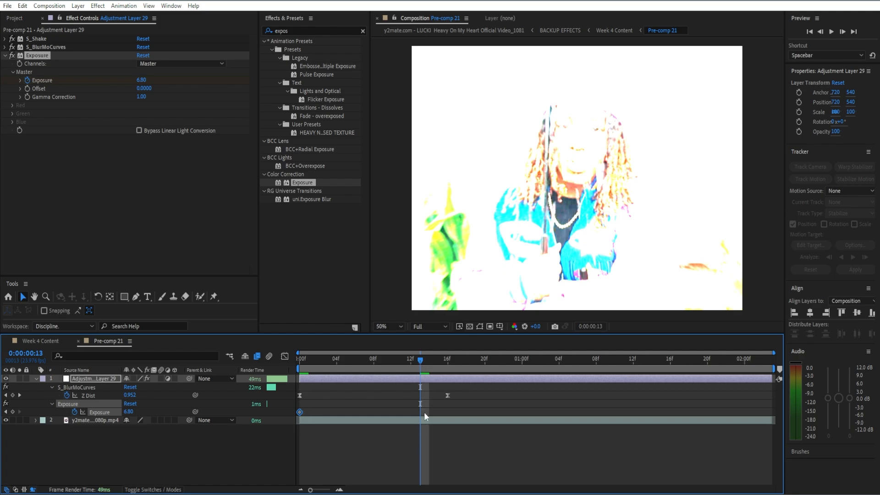
{"action": "left_click", "coordinate": [141, 80]}
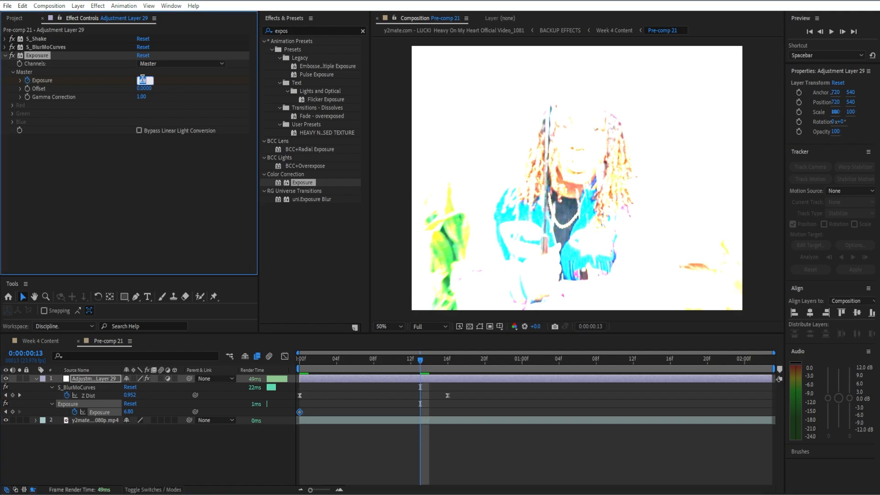
{"action": "type", "text": "0"}
{"action": "key", "text": "Return"}
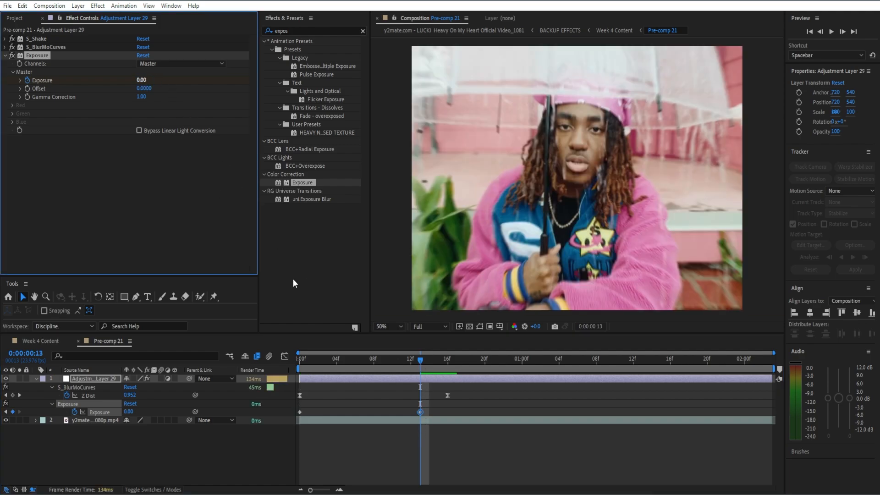
Step: Apply Easy Ease to both Exposure keyframes and scrub through the flash from the first frame
{"action": "left_click", "coordinate": [298, 414]}
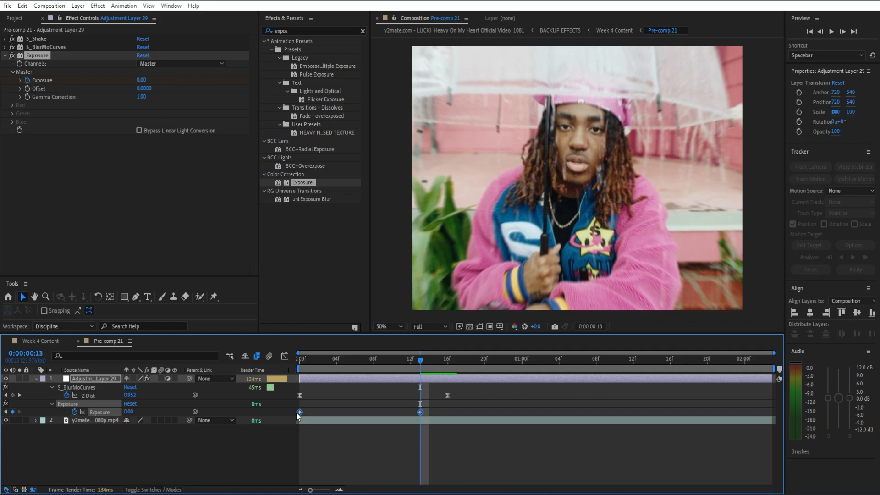
{"action": "left_click", "coordinate": [299, 362]}
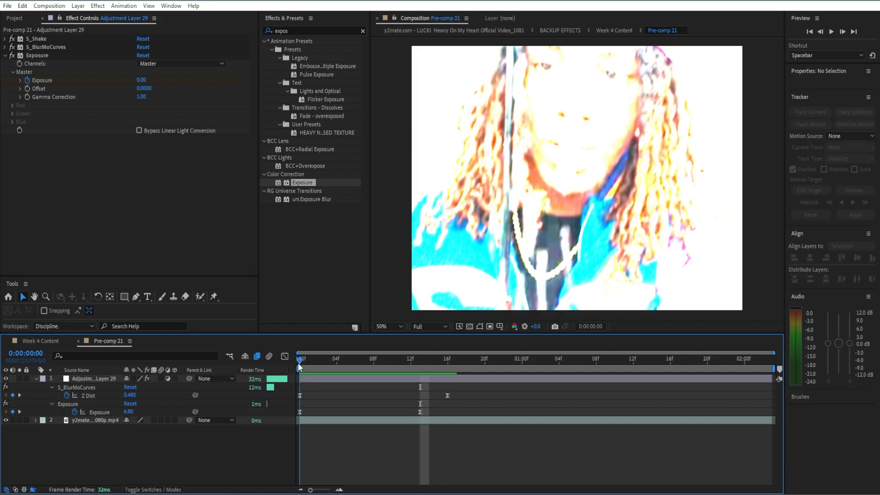
{"action": "left_click_drag", "start_coordinate": [299, 364], "coordinate": [453, 363]}
Step: Collapse the Exposure settings and apply the Optics Compensation effect to the adjustment layer
{"action": "left_click", "coordinate": [7, 56]}
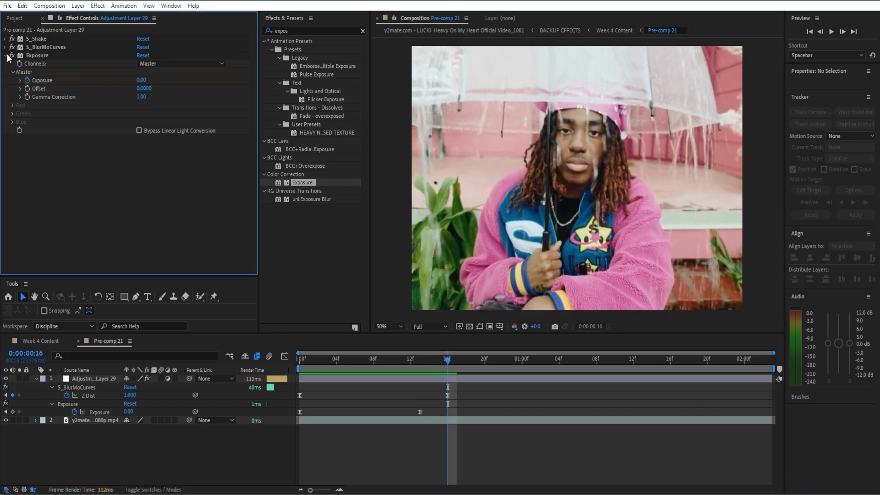
{"action": "left_click", "coordinate": [7, 56]}
{"action": "left_click", "coordinate": [361, 31]}
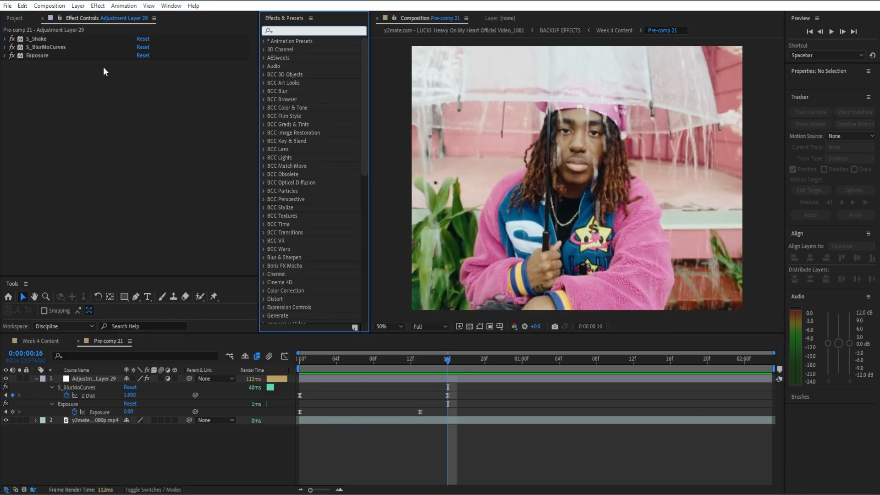
{"action": "left_click", "coordinate": [287, 30]}
{"action": "type", "text": "opti"}
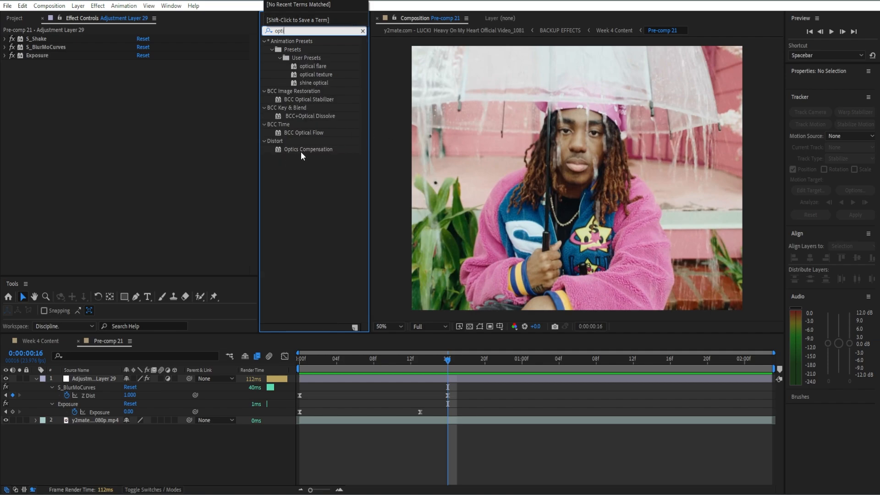
{"action": "left_click_drag", "start_coordinate": [301, 153], "coordinate": [113, 188]}
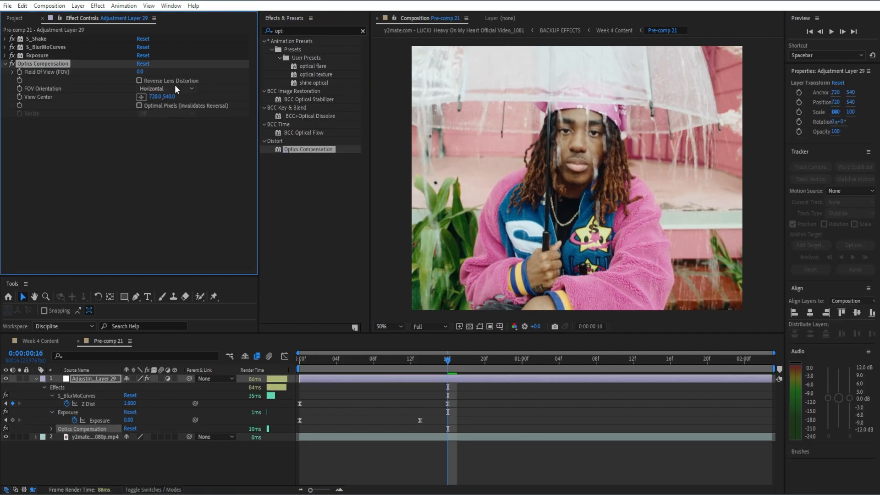
Step: Enable Reverse Lens Distortion for Optics Compensation and set FOV Orientation to Vertical
{"action": "left_click", "coordinate": [140, 81]}
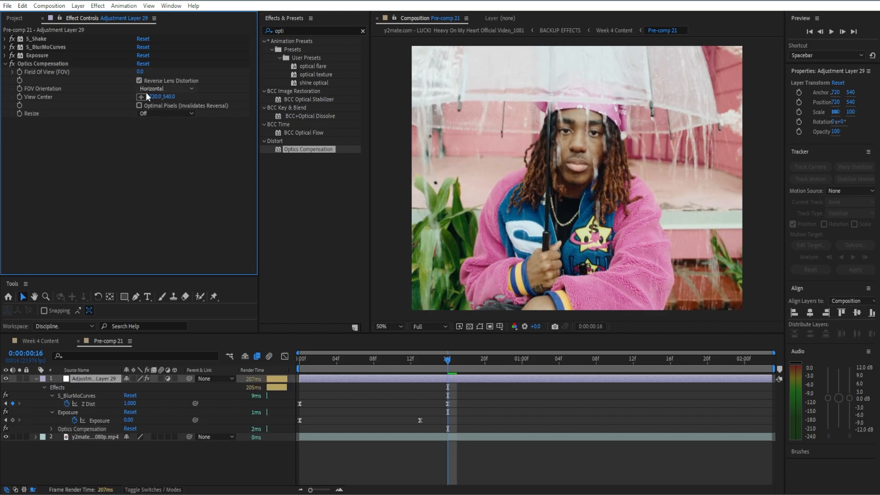
{"action": "left_click", "coordinate": [167, 90]}
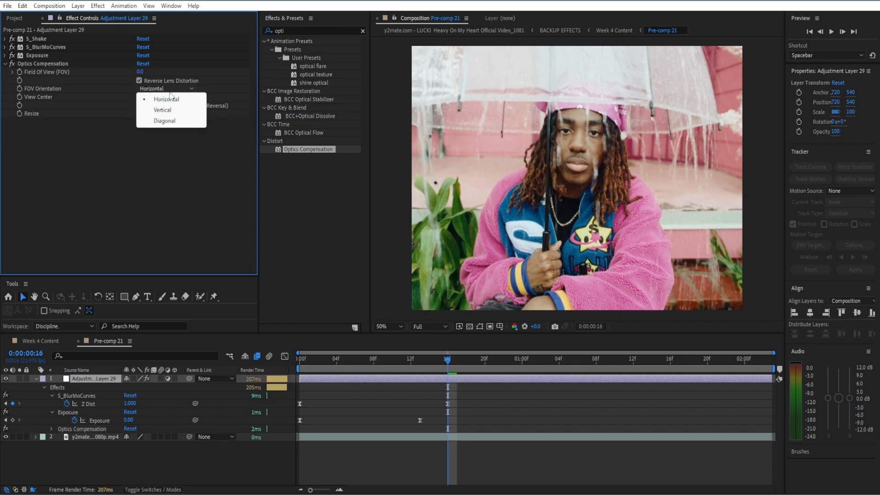
{"action": "left_click", "coordinate": [164, 111]}
Step: Create a Field Of View keyframe with a value of 103.8 on the first frame and reveal the layer's keyframed properties
{"action": "left_click_drag", "start_coordinate": [449, 366], "coordinate": [299, 375]}
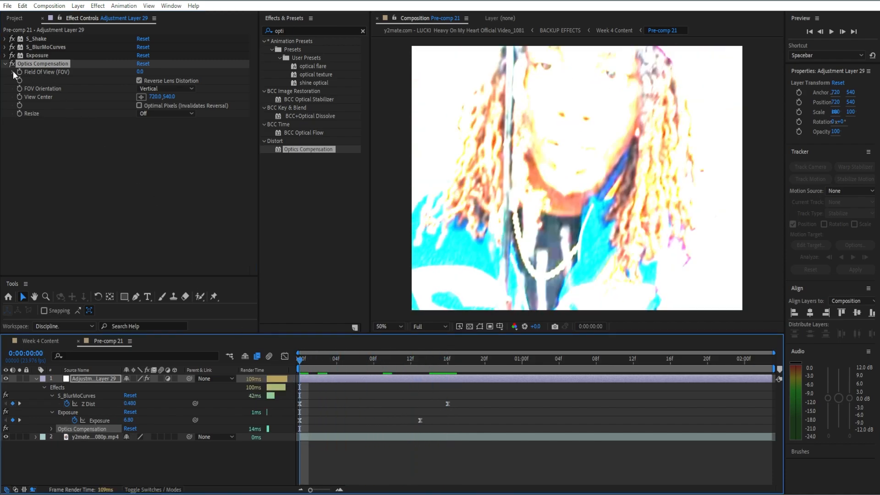
{"action": "left_click", "coordinate": [14, 71]}
{"action": "left_click", "coordinate": [18, 71]}
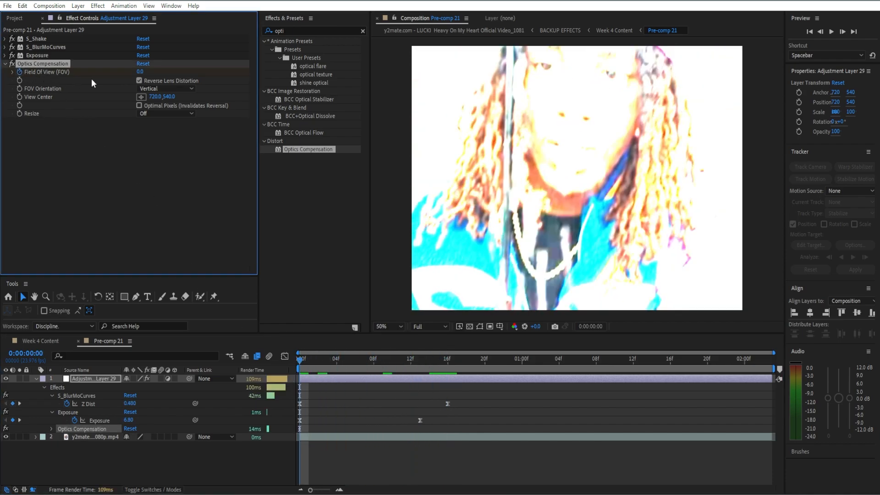
{"action": "left_click", "coordinate": [139, 72]}
{"action": "type", "text": "103.8"}
{"action": "key", "text": "Return"}
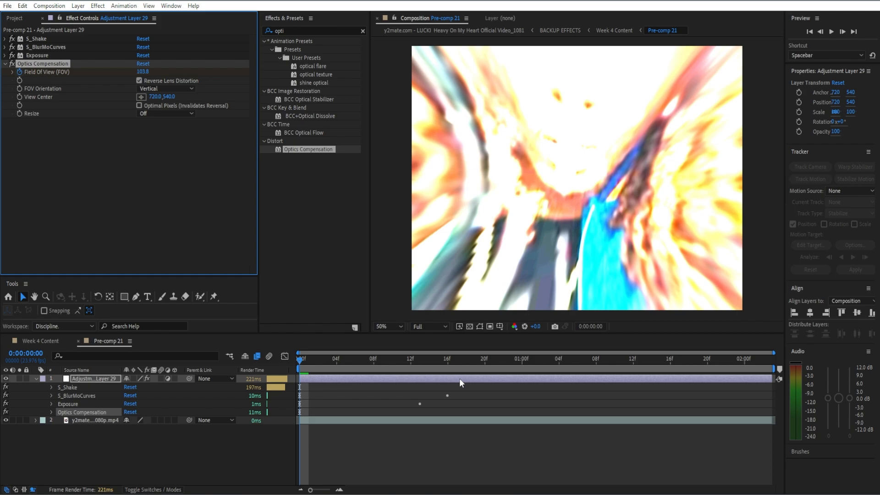
{"action": "key", "text": "u"}
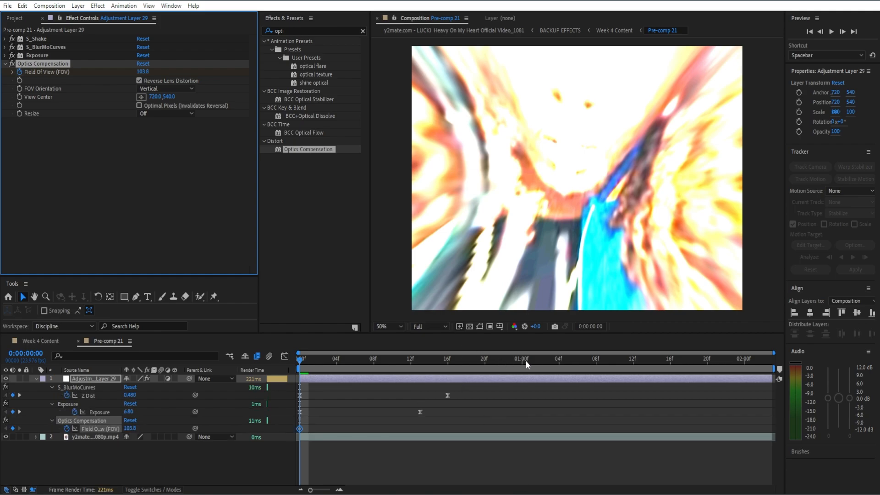
Step: Add a second Field Of View keyframe with a value of 0 at 0:00:01:04
{"action": "left_click", "coordinate": [549, 361]}
{"action": "left_click_drag", "start_coordinate": [545, 362], "coordinate": [560, 384]}
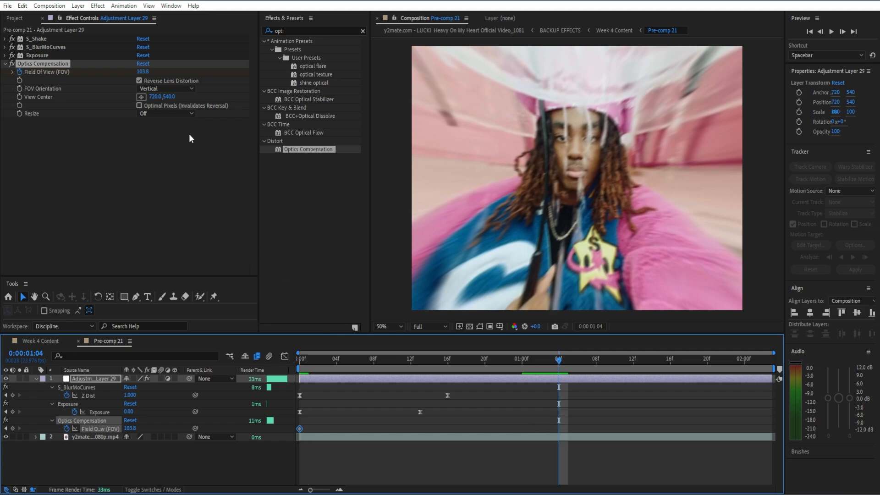
{"action": "left_click", "coordinate": [143, 72]}
{"action": "type", "text": "0"}
{"action": "key", "text": "Return"}
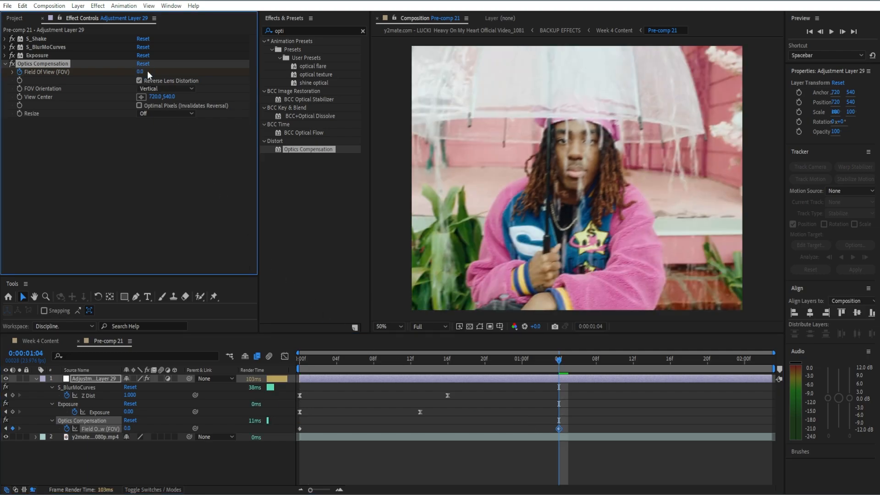
Step: Add a third Field Of View keyframe with a value of 90 at 0:00:02:02
{"action": "left_click", "coordinate": [559, 359]}
{"action": "key", "text": "space"}
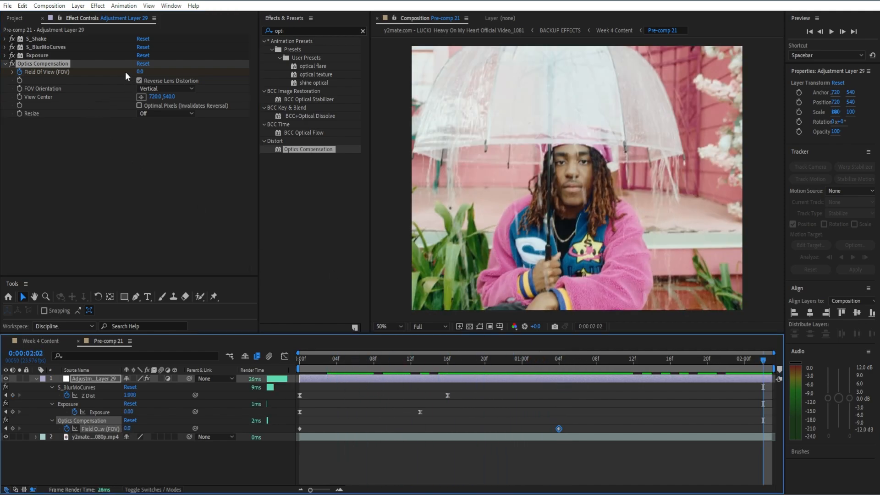
{"action": "left_click", "coordinate": [141, 72]}
{"action": "type", "text": "90"}
{"action": "key", "text": "Return"}
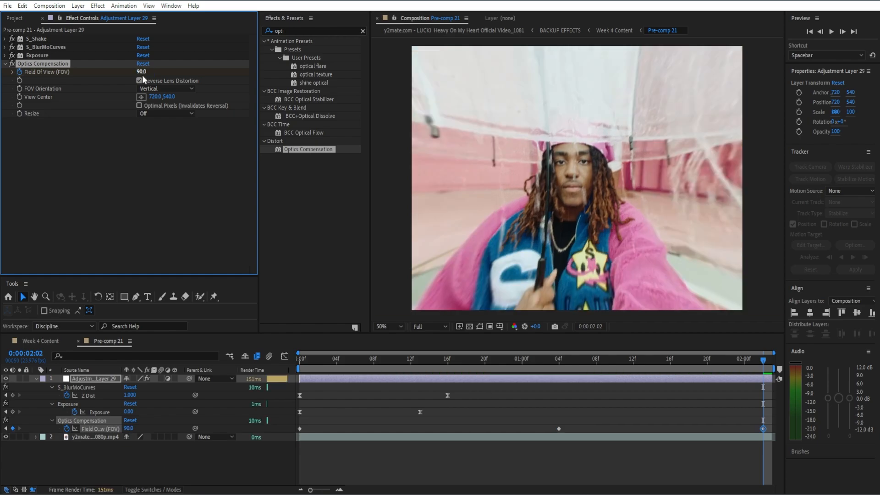
Step: Apply Easy Ease to all three Field Of View keyframes and move the last one to the end of the layer
{"action": "left_click_drag", "start_coordinate": [769, 428], "coordinate": [297, 435]}
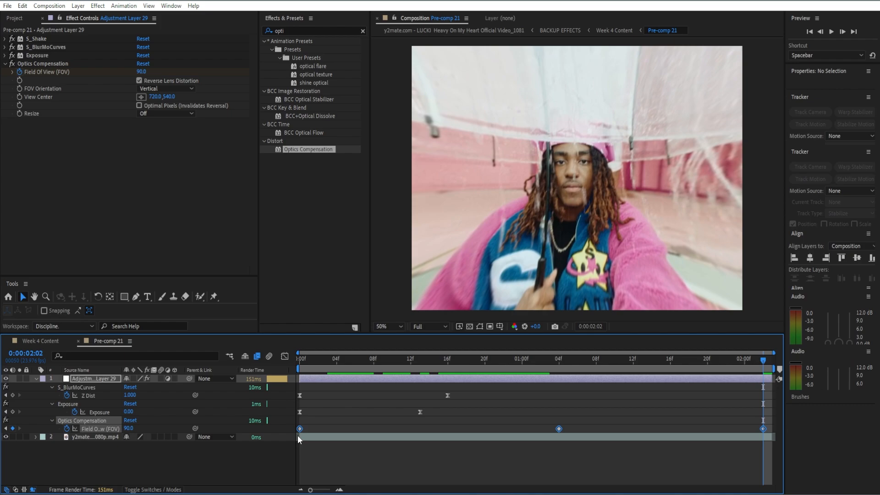
{"action": "left_click", "coordinate": [752, 413]}
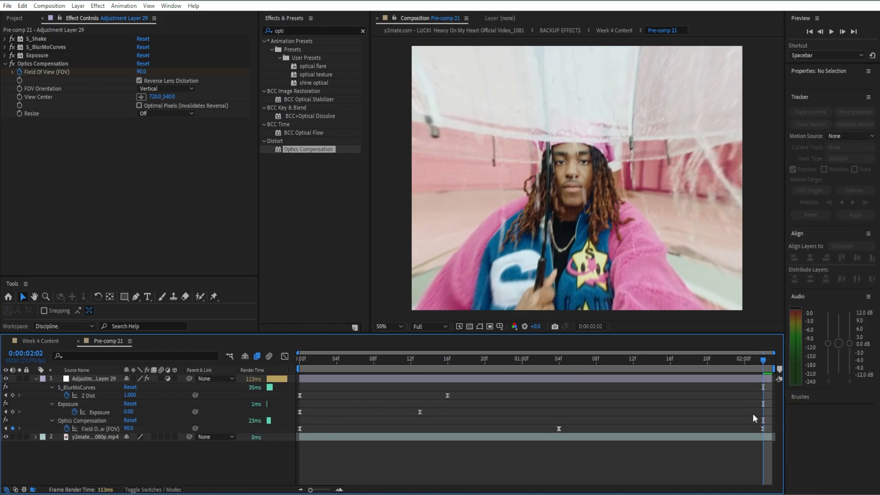
{"action": "left_click", "coordinate": [763, 428]}
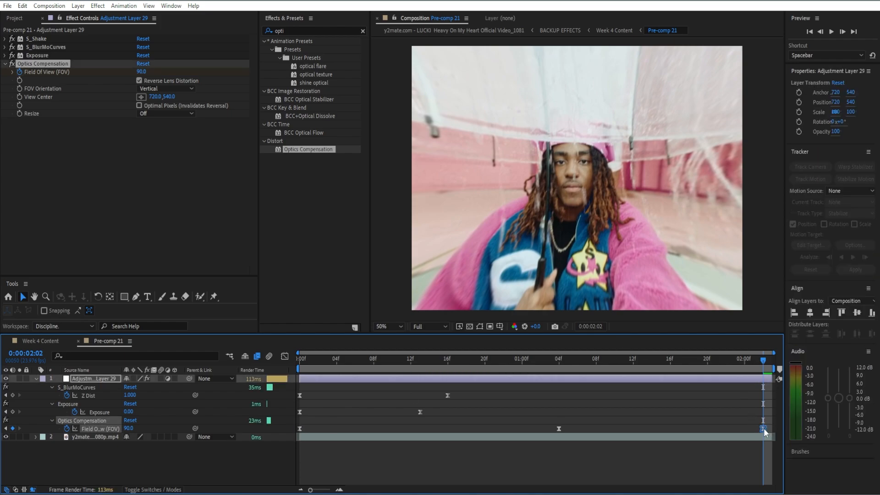
{"action": "left_click_drag", "start_coordinate": [763, 429], "coordinate": [773, 426]}
{"action": "left_click", "coordinate": [773, 413]}
{"action": "left_click_drag", "start_coordinate": [761, 358], "coordinate": [569, 385]}
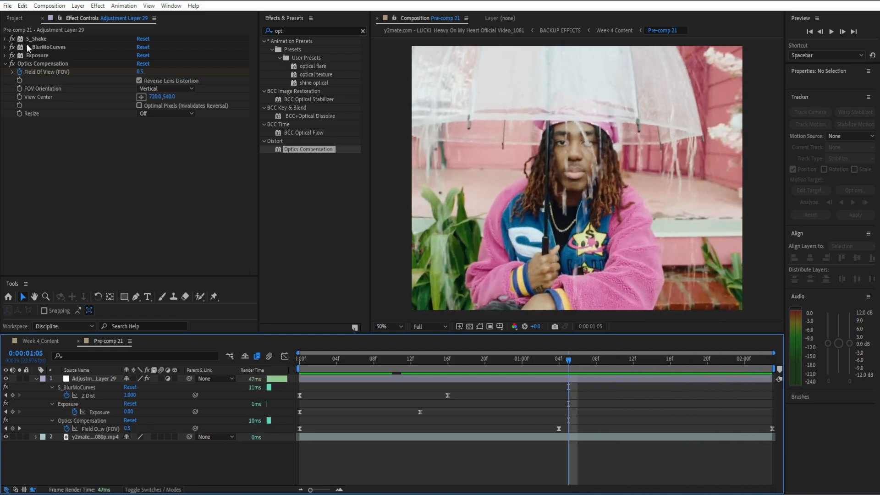
Step: Collapse the Optics Compensation settings and apply the Blur & Sharpen Radial Blur effect to the adjustment layer
{"action": "left_click", "coordinate": [8, 68]}
{"action": "left_click", "coordinate": [7, 64]}
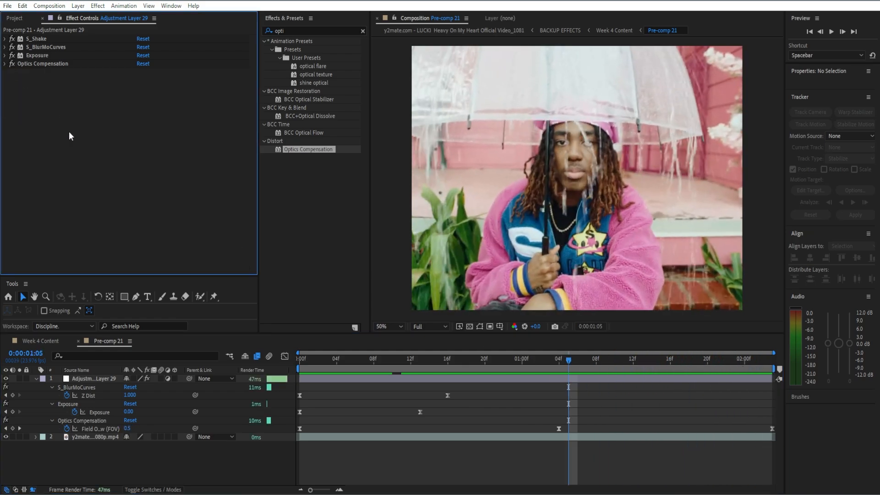
{"action": "left_click", "coordinate": [362, 30]}
{"action": "type", "text": "radial"}
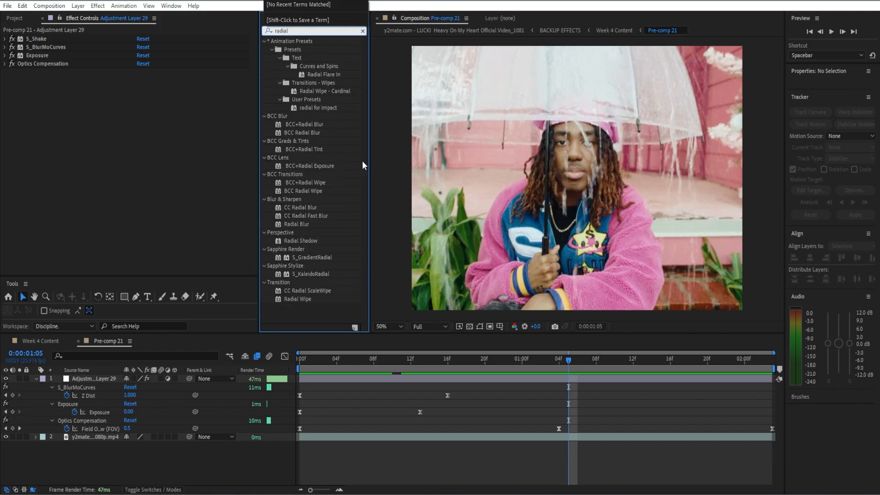
{"action": "left_click_drag", "start_coordinate": [296, 224], "coordinate": [3, 143]}
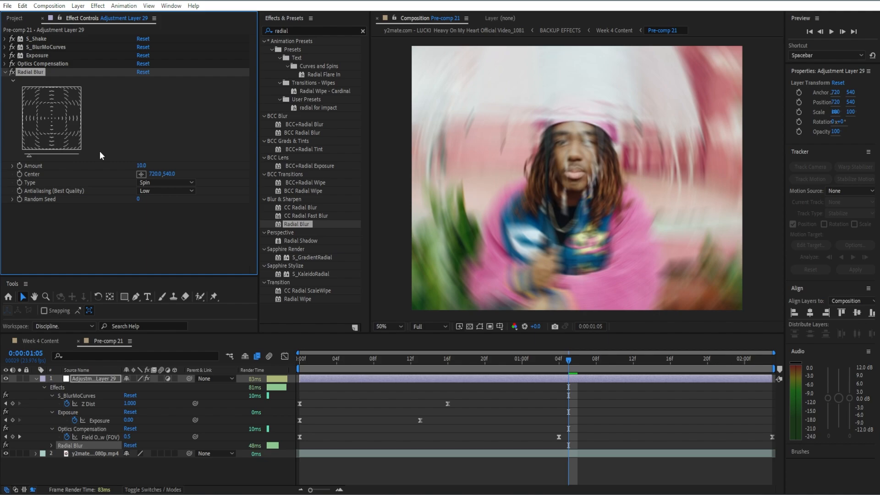
Step: Set the Radial Blur Type to Zoom and its Antialiasing to High
{"action": "left_click", "coordinate": [155, 183]}
{"action": "left_click", "coordinate": [156, 207]}
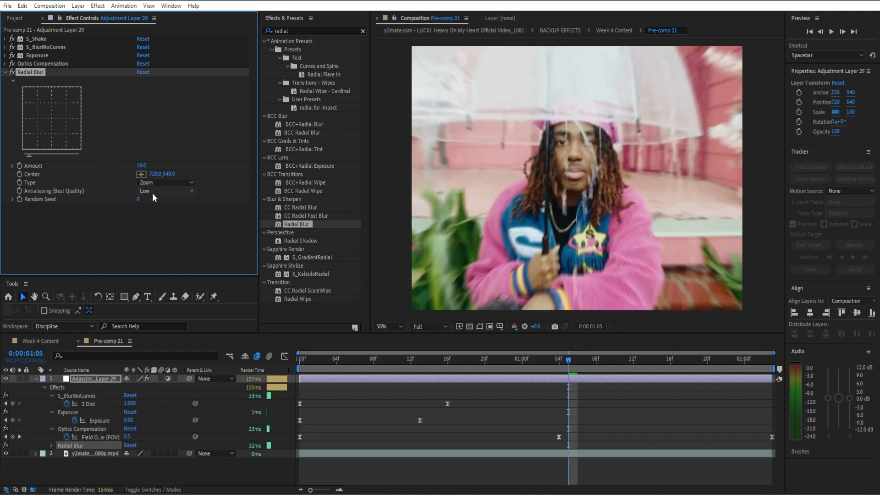
{"action": "left_click", "coordinate": [152, 191]}
{"action": "left_click", "coordinate": [160, 212]}
Step: Collapse the Radial Blur settings and apply the Sapphire S_Distort effect to the adjustment layer
{"action": "left_click", "coordinate": [6, 72]}
{"action": "left_click", "coordinate": [362, 31]}
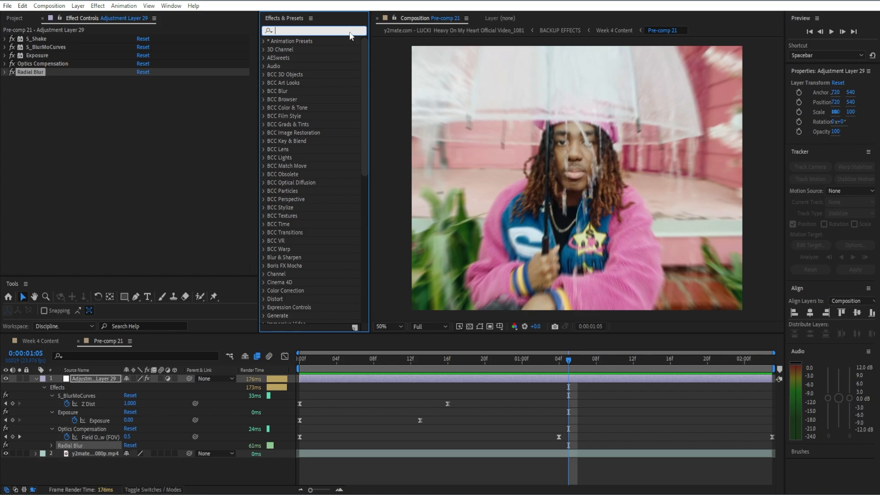
{"action": "type", "text": "S_dis"}
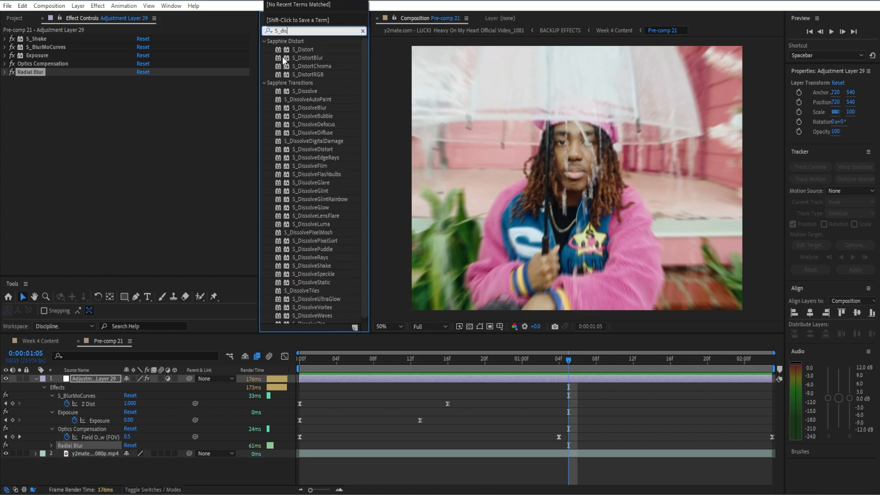
{"action": "left_click_drag", "start_coordinate": [297, 51], "coordinate": [132, 128]}
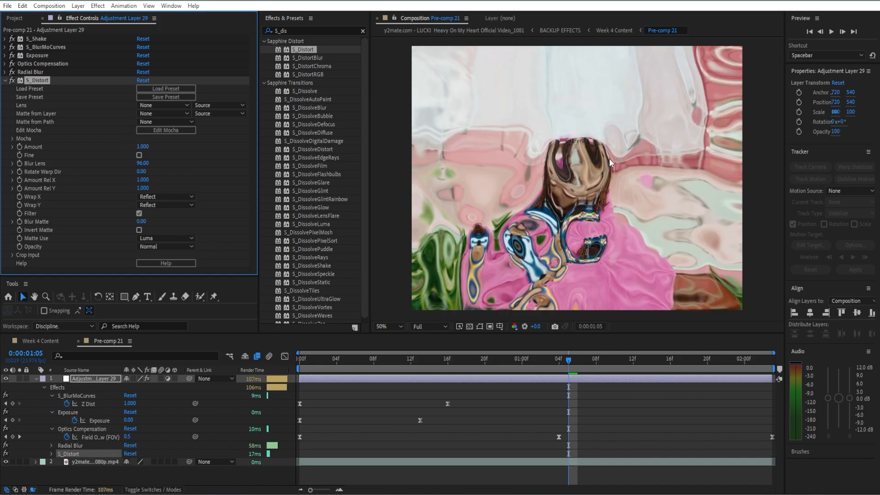
Step: Set the S_Distort Amount to -0.05
{"action": "left_click", "coordinate": [143, 147]}
{"action": "type", "text": "0"}
{"action": "key", "text": "Return"}
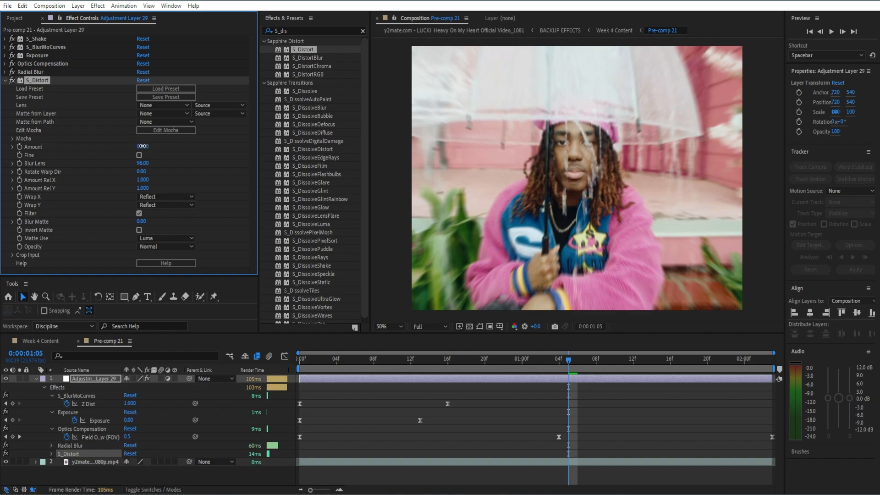
{"action": "type", "text": "-0.05"}
{"action": "key", "text": "Return"}
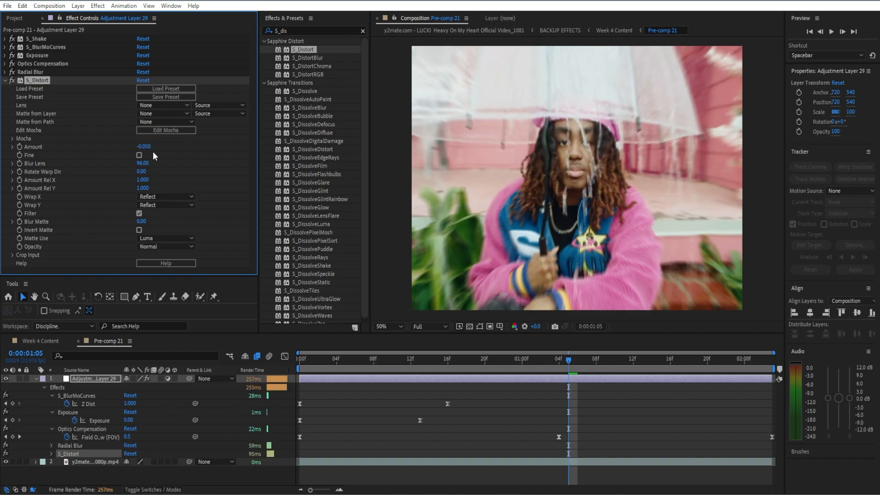
Step: Create a keyframe for the S_Distort Amount on the first frame and reveal the layer's keyframed properties
{"action": "left_click_drag", "start_coordinate": [553, 362], "coordinate": [409, 364]}
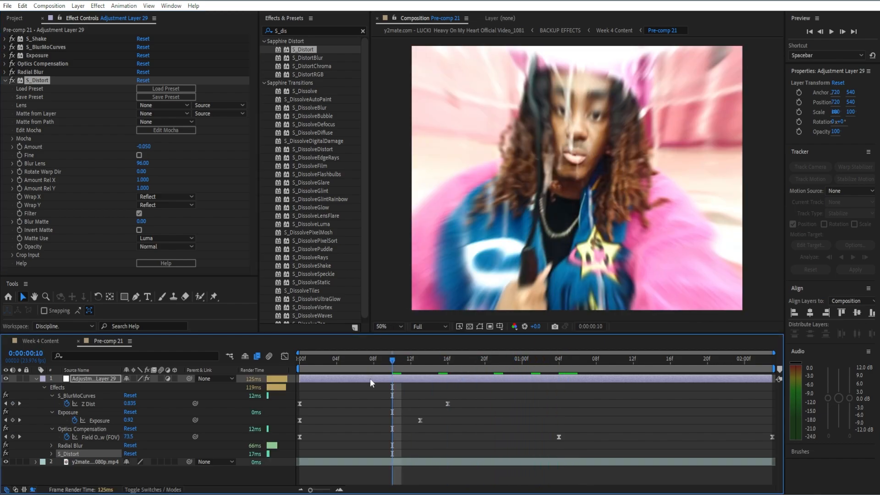
{"action": "left_click_drag", "start_coordinate": [397, 366], "coordinate": [221, 361]}
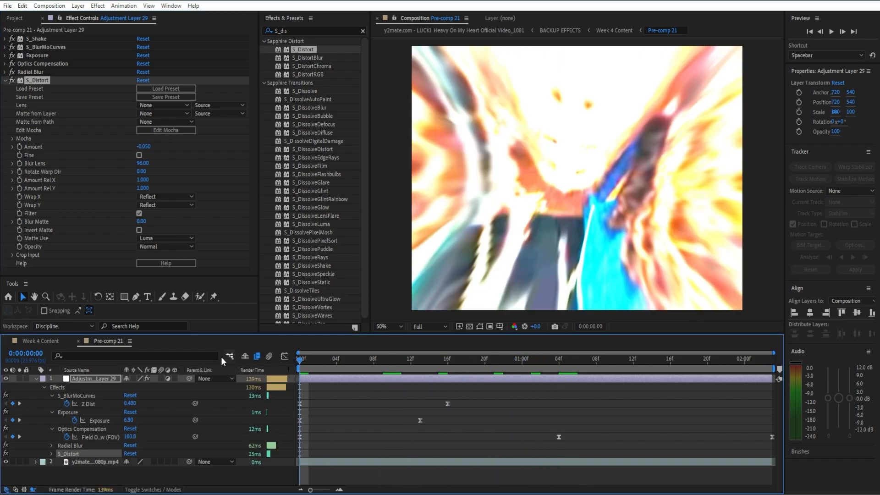
{"action": "left_click", "coordinate": [20, 146]}
{"action": "key", "text": "e"}
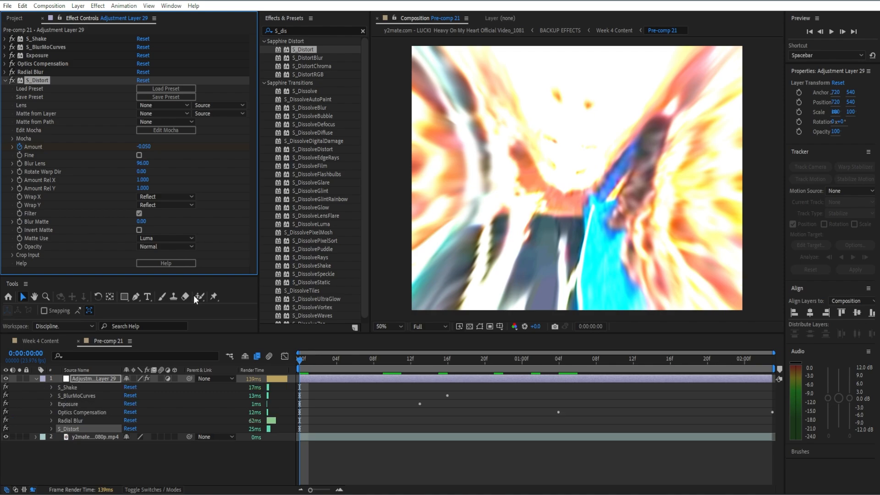
{"action": "key", "text": "u"}
Step: Add a second S_Distort Amount keyframe with a value of 0.08 at 0:00:01:04
{"action": "left_click", "coordinate": [558, 358]}
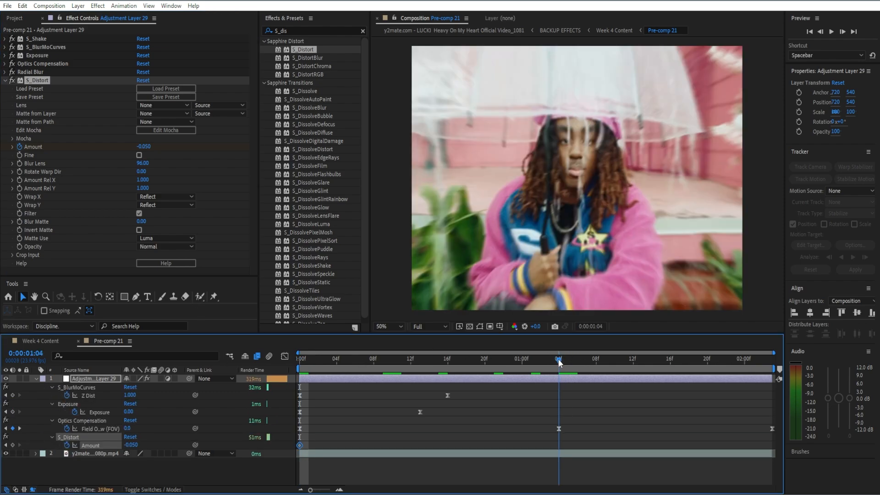
{"action": "left_click", "coordinate": [144, 146]}
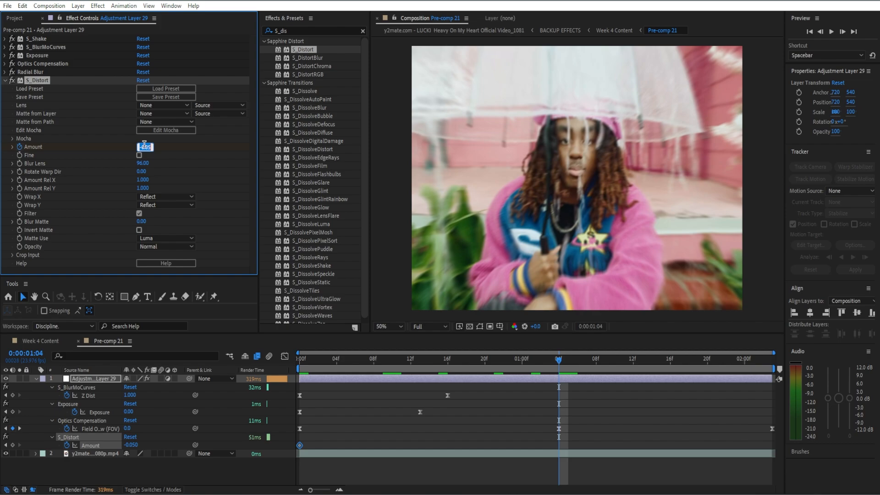
{"action": "type", "text": "0.080"}
{"action": "key", "text": "Return"}
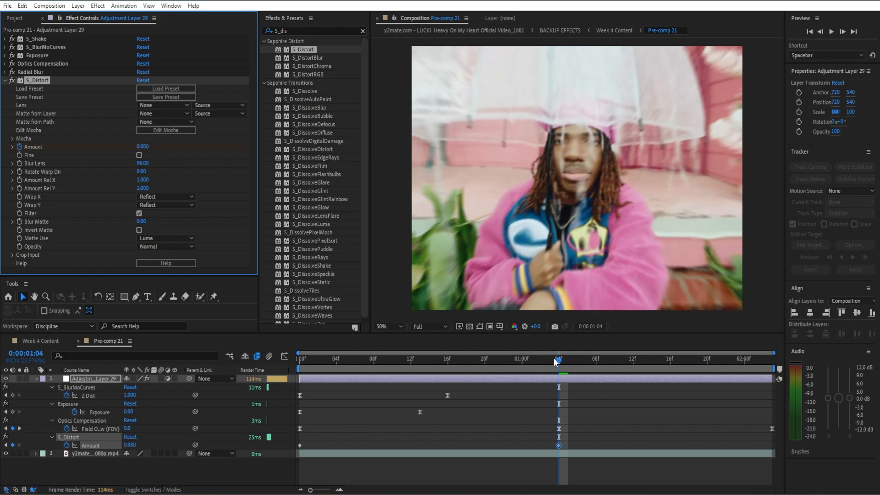
Step: Add a third S_Distort Amount keyframe with a value of 0.12 at 0:00:02:00
{"action": "left_click_drag", "start_coordinate": [554, 358], "coordinate": [531, 367]}
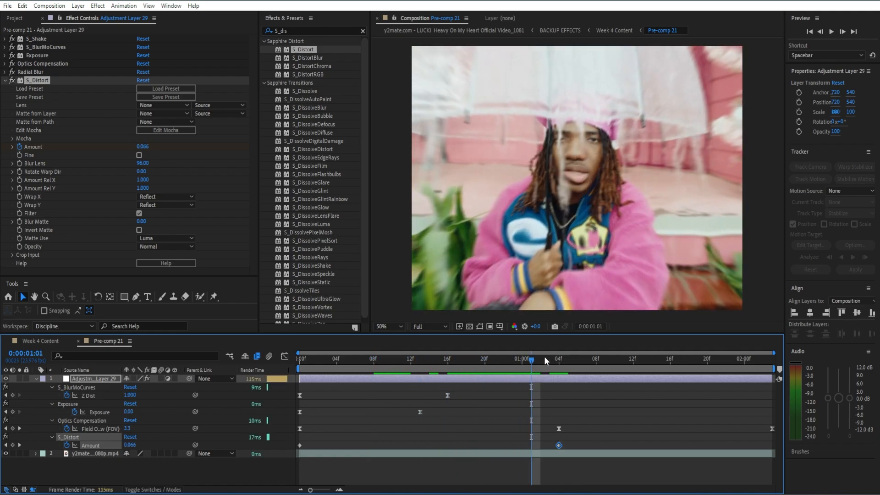
{"action": "left_click_drag", "start_coordinate": [534, 359], "coordinate": [744, 341]}
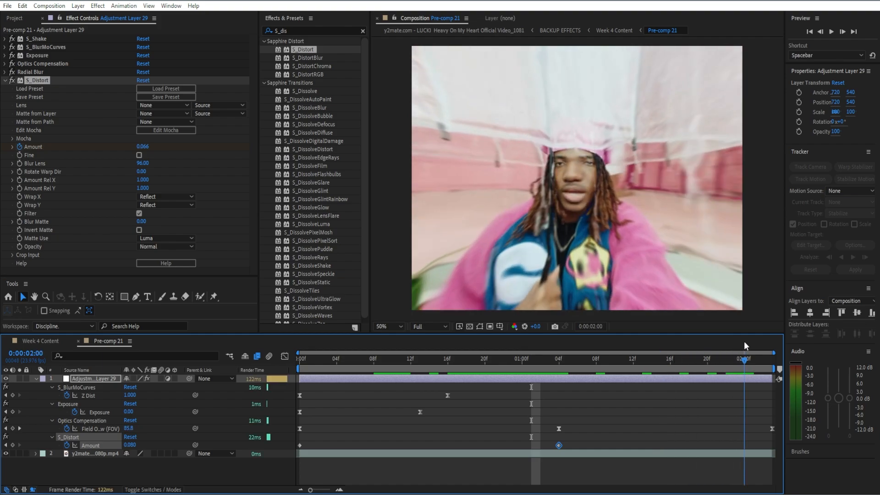
{"action": "left_click", "coordinate": [142, 147]}
{"action": "type", "text": "0"}
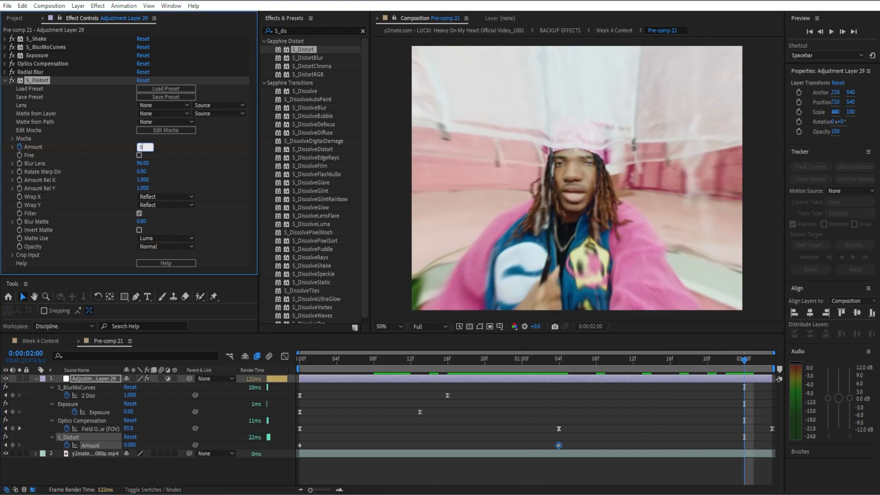
{"action": "type", "text": ".12"}
{"action": "key", "text": "Return"}
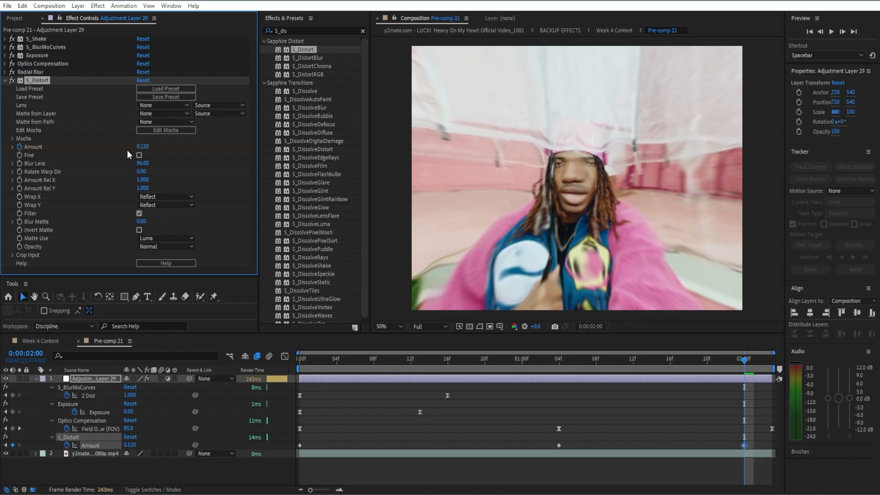
Step: Apply Easy Ease to all three S_Distort Amount keyframes and move the last one to the end of the adjustment layer
{"action": "left_click_drag", "start_coordinate": [763, 442], "coordinate": [297, 450]}
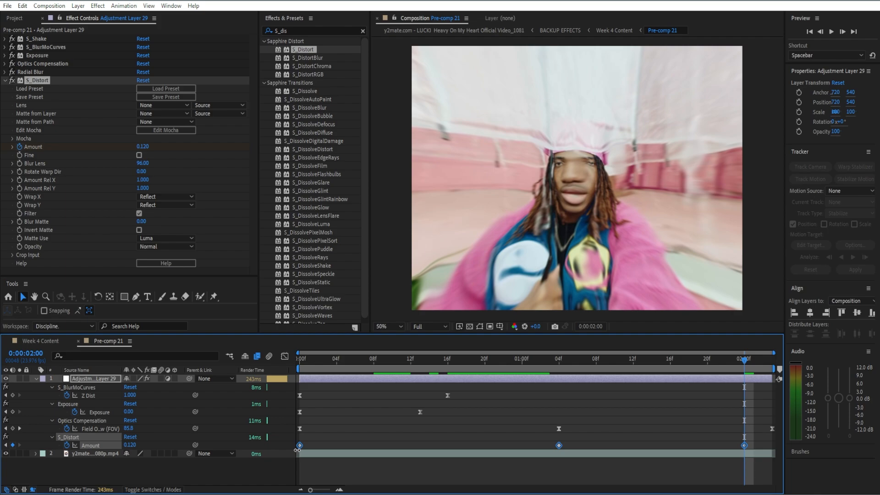
{"action": "key", "text": "F9"}
{"action": "left_click", "coordinate": [692, 419]}
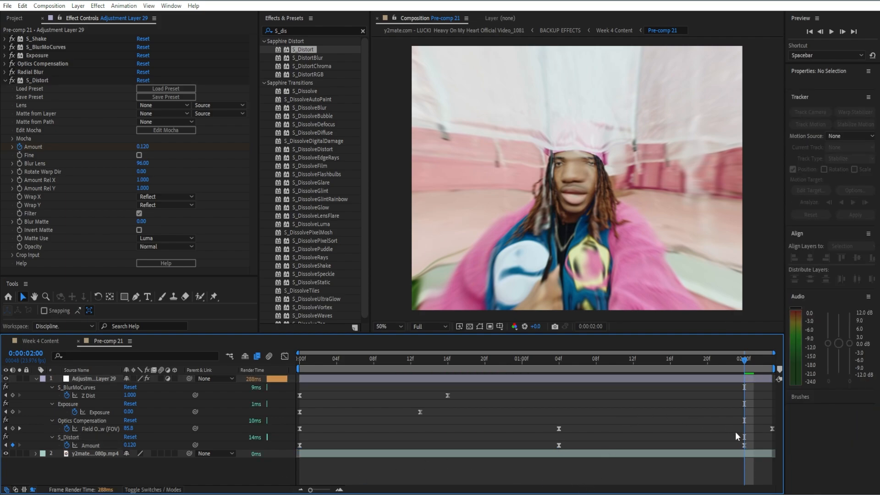
{"action": "left_click_drag", "start_coordinate": [744, 445], "coordinate": [773, 445]}
{"action": "left_click", "coordinate": [732, 416]}
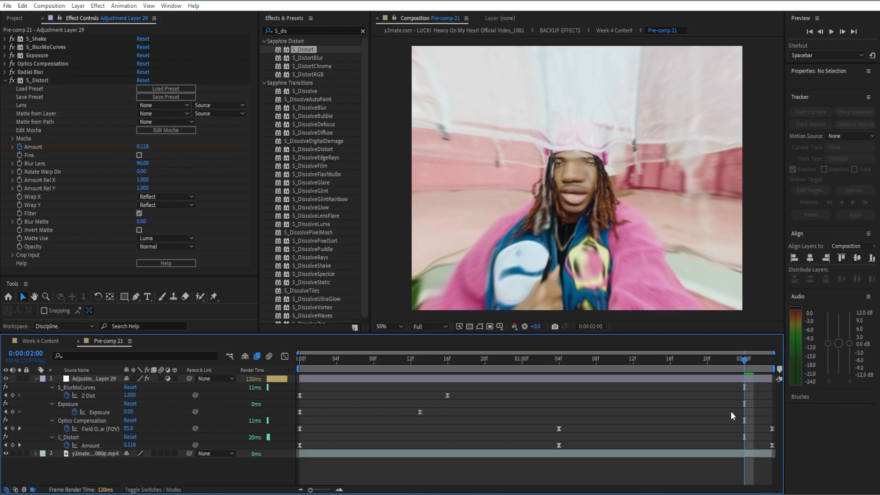
Step: Collapse the S_Distort settings in the effect list and save the project
{"action": "left_click", "coordinate": [6, 84]}
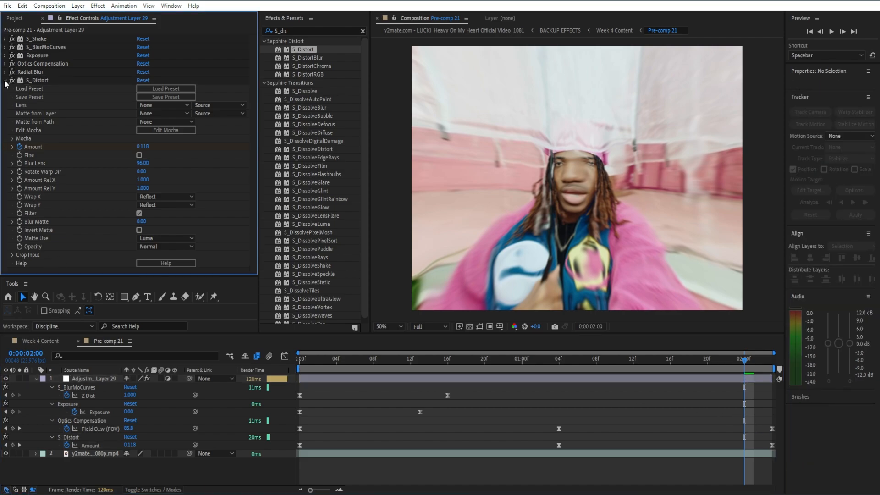
{"action": "left_click", "coordinate": [5, 81]}
{"action": "left_click", "coordinate": [748, 420]}
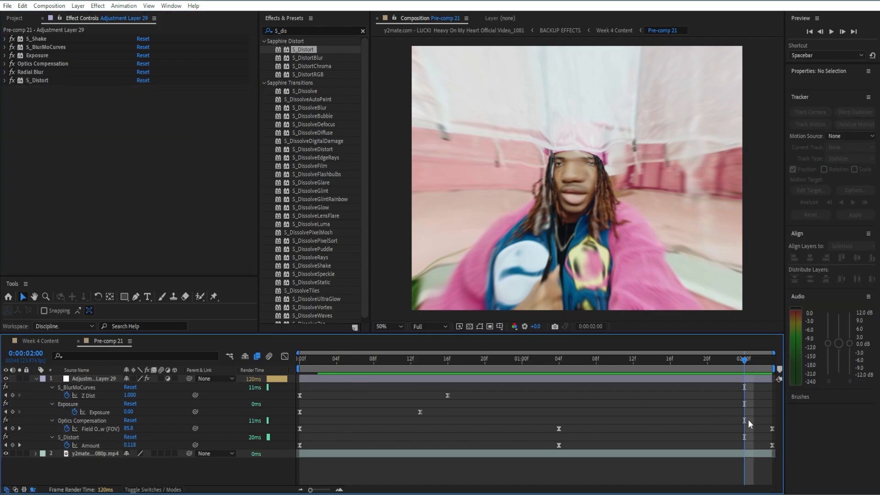
{"action": "key", "text": "ctrl+s"}
Step: Collapse the adjustment layer's expanded effect properties in the timeline and deselect the layer
{"action": "left_click", "coordinate": [644, 380]}
{"action": "key", "text": "e"}
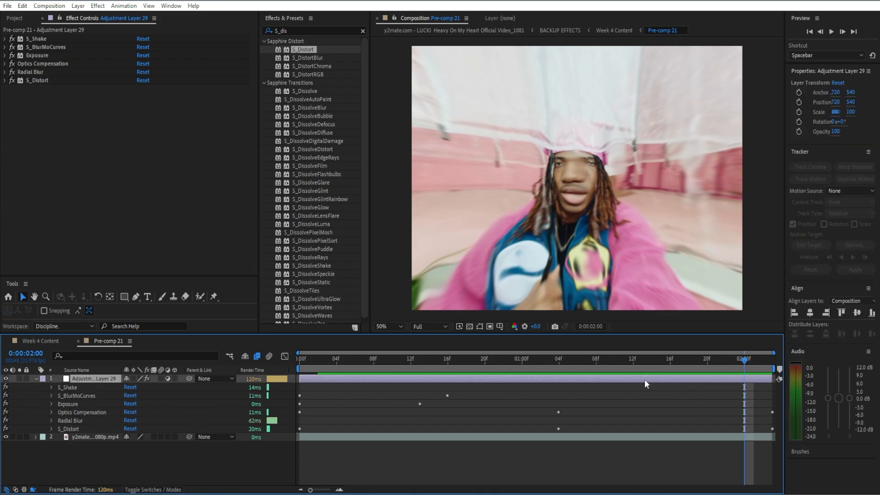
{"action": "key", "text": "e"}
{"action": "left_click", "coordinate": [659, 409]}
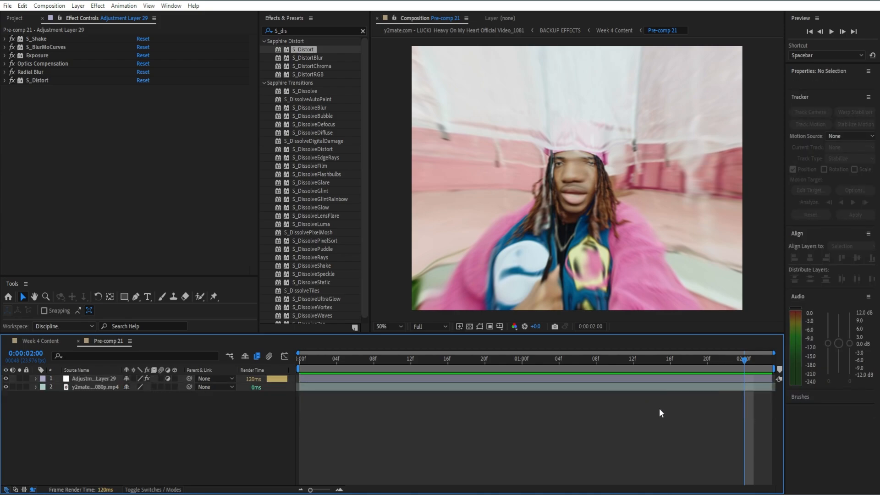